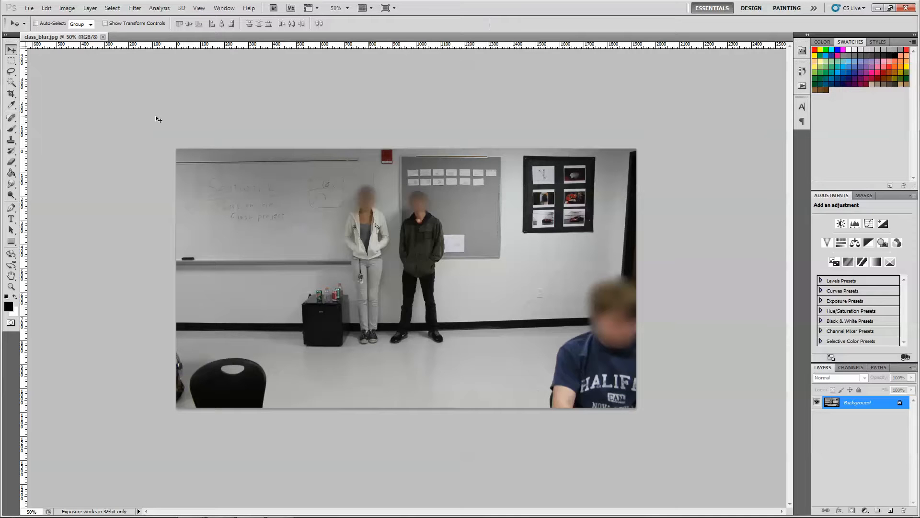
Check the photo's pixel dimensions in the Image Size dialog
click(67, 8)
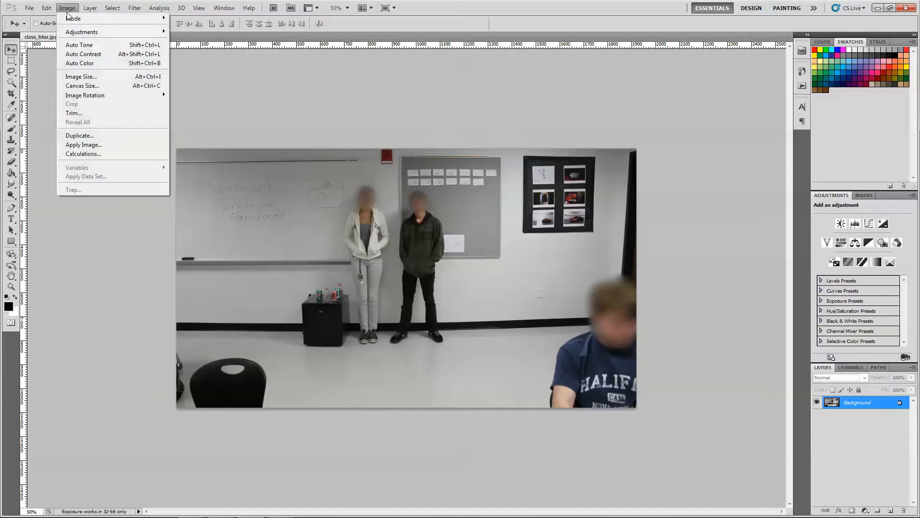
click(90, 77)
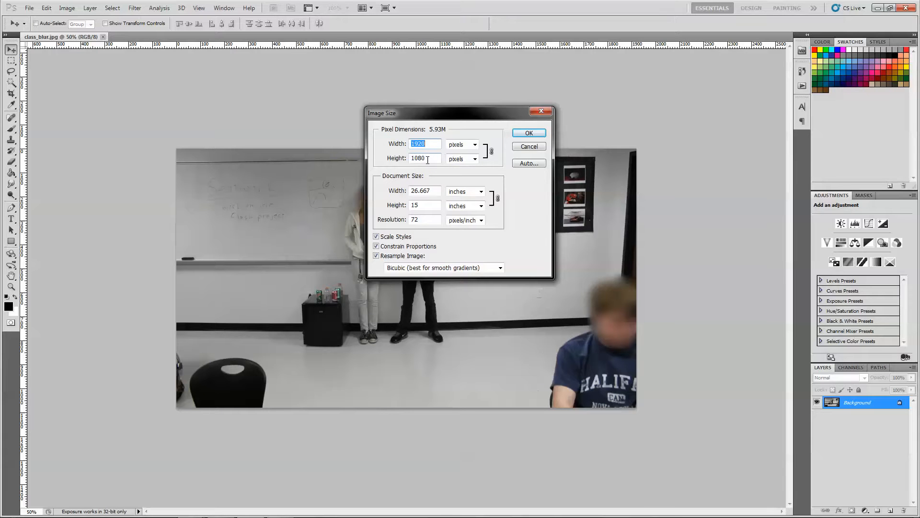
click(529, 134)
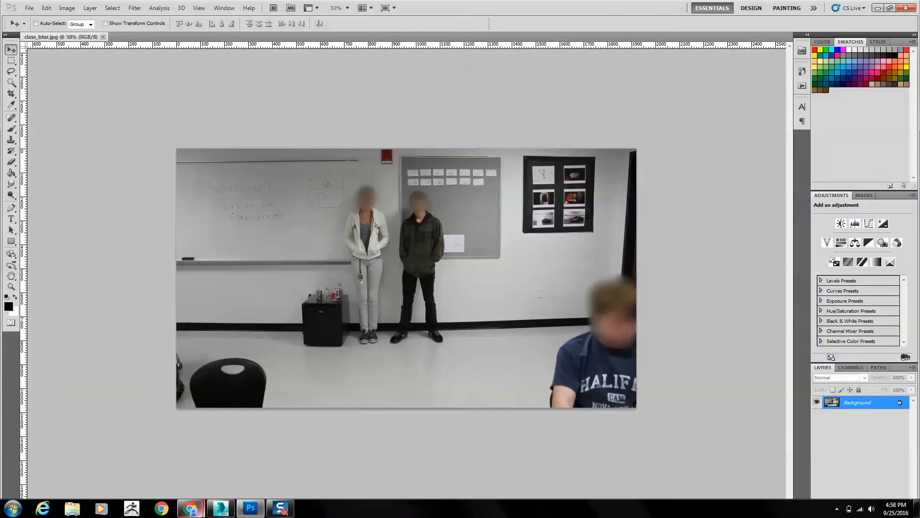
Switch to 3ds Max and clear the existing background image file from the perspective viewport's background settings
click(222, 508)
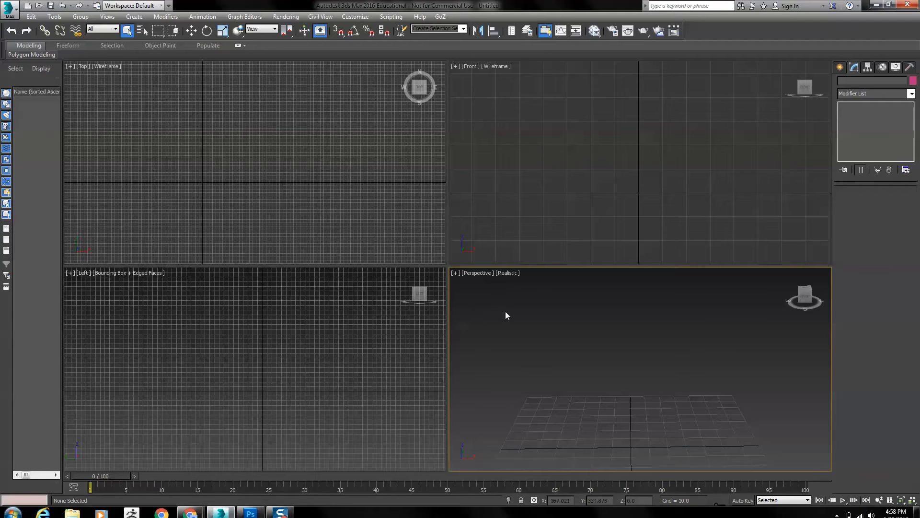
click(508, 273)
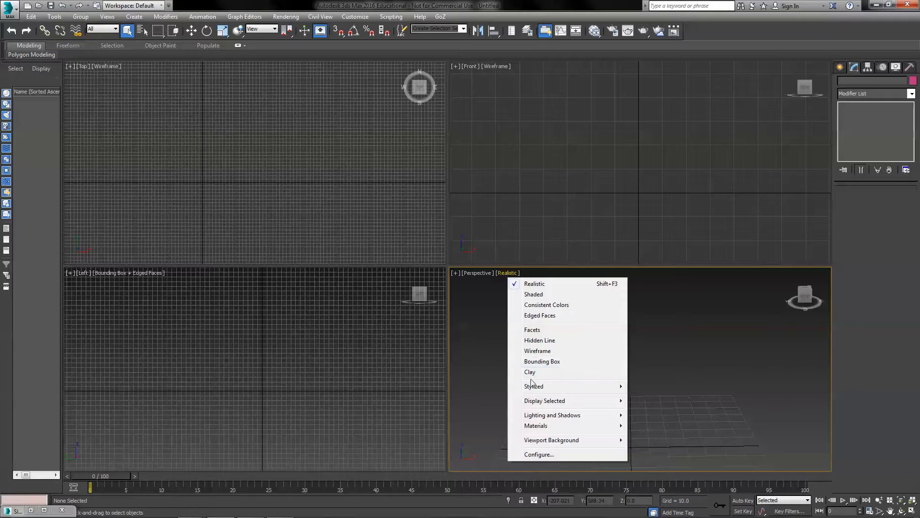
mouse_move(551, 443)
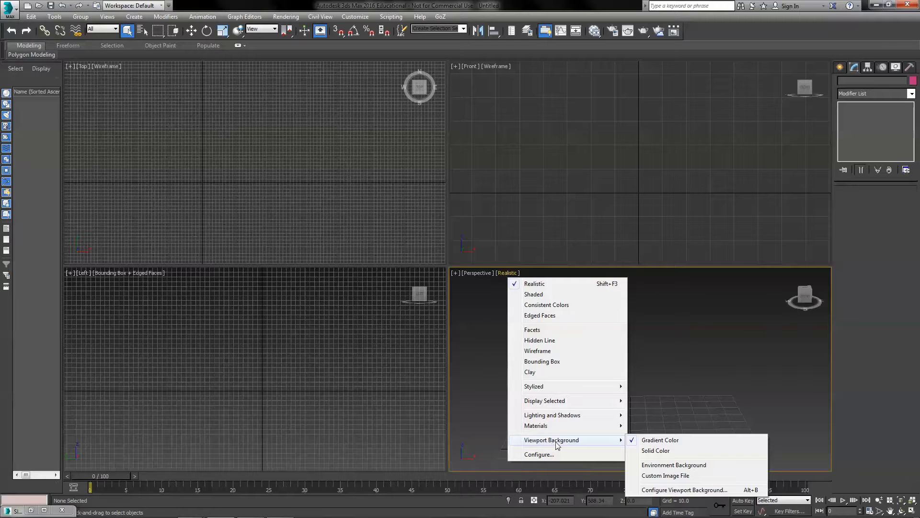
click(680, 490)
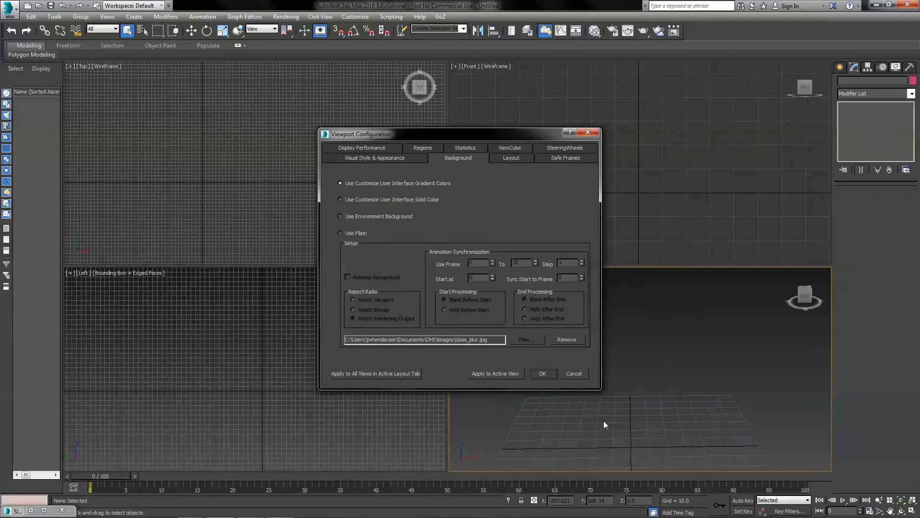
click(563, 342)
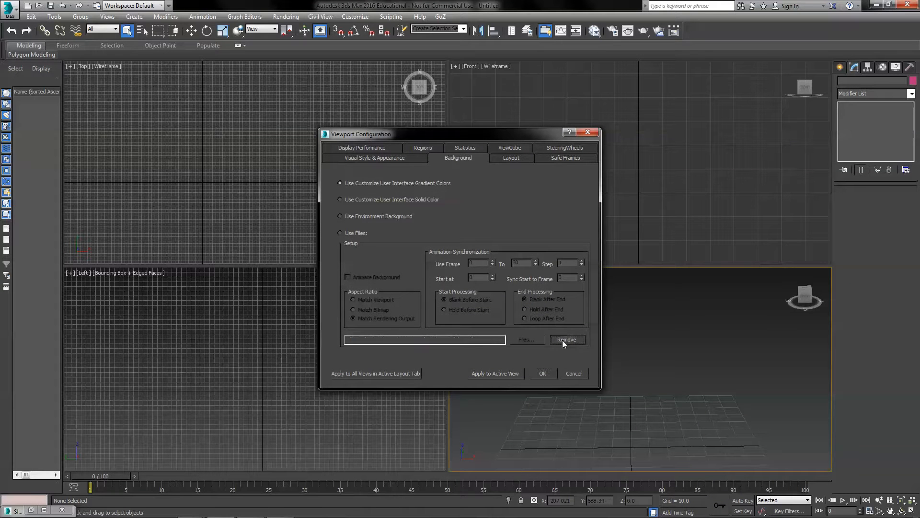
click(538, 375)
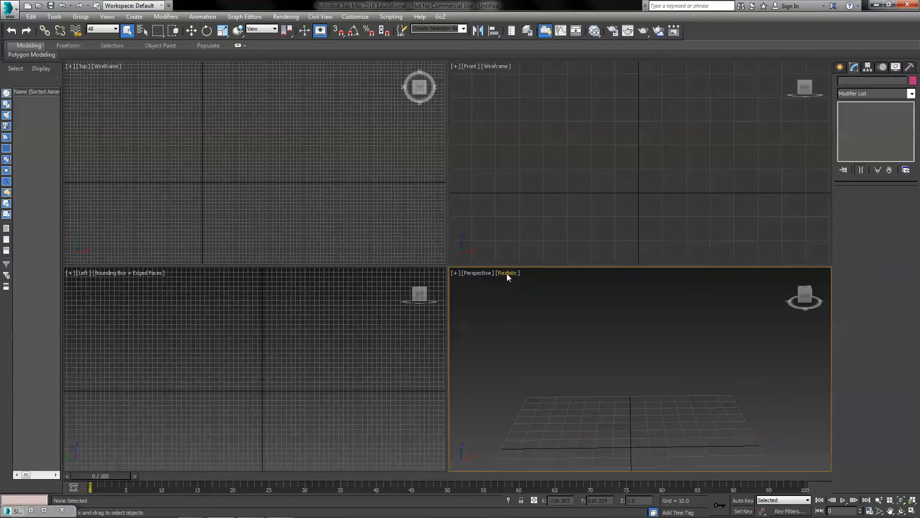
click(507, 274)
mouse_move(576, 439)
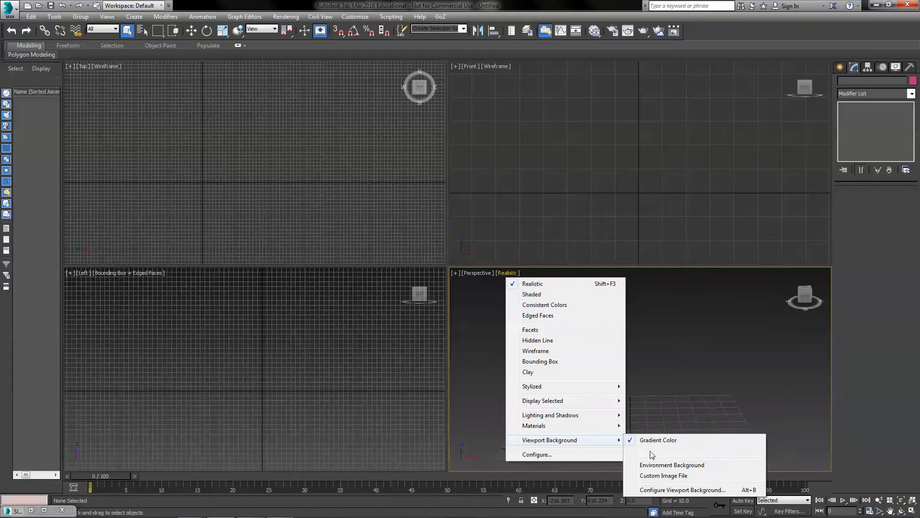
click(667, 490)
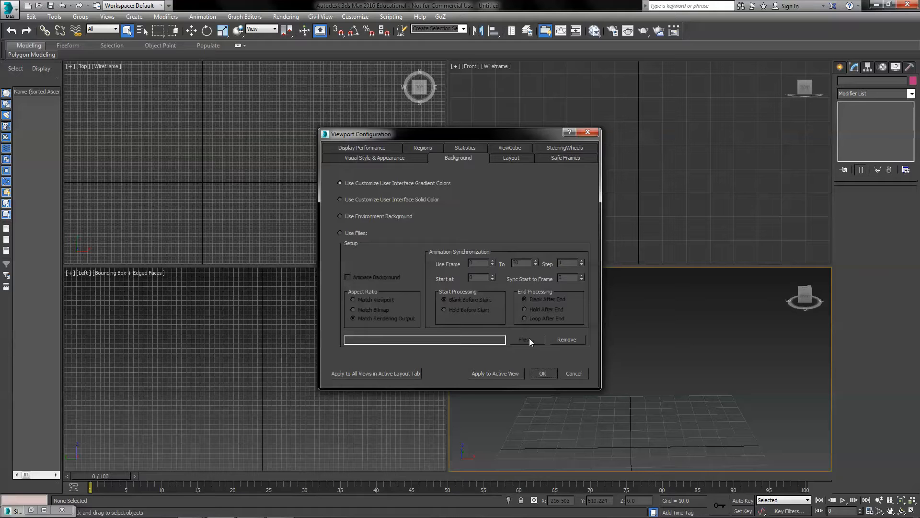
click(340, 233)
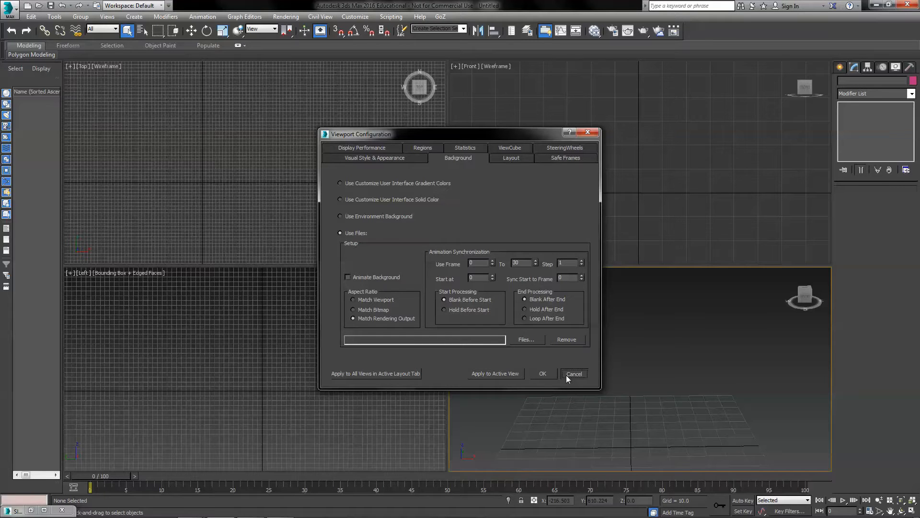
click(350, 182)
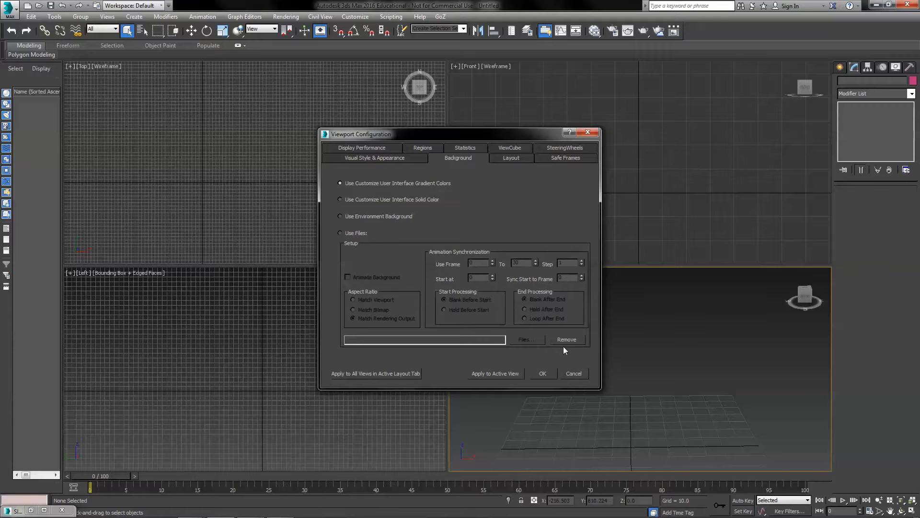
click(576, 372)
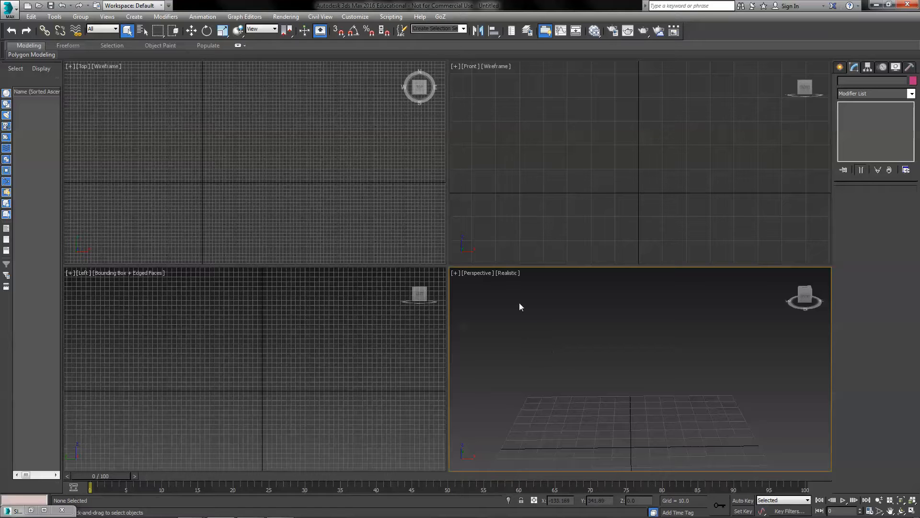
Reopen the perspective viewport's background configuration and switch it to use files
click(508, 274)
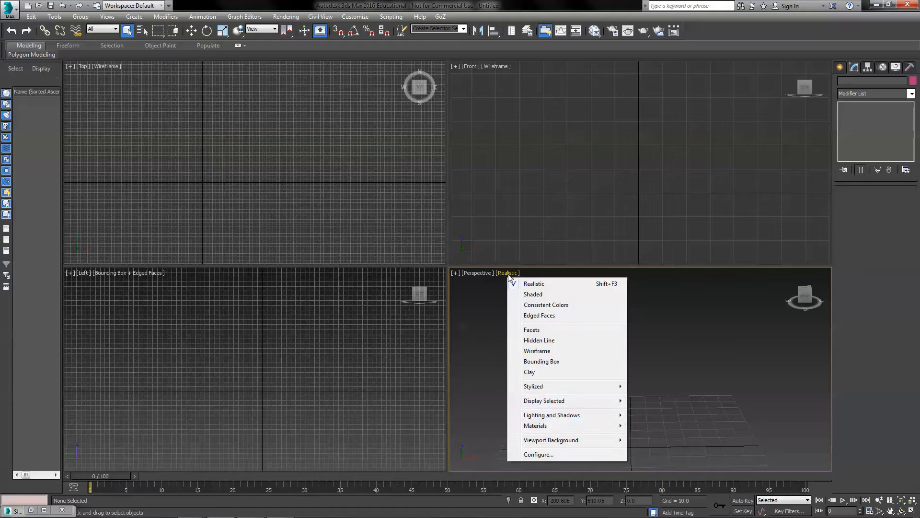
mouse_move(560, 441)
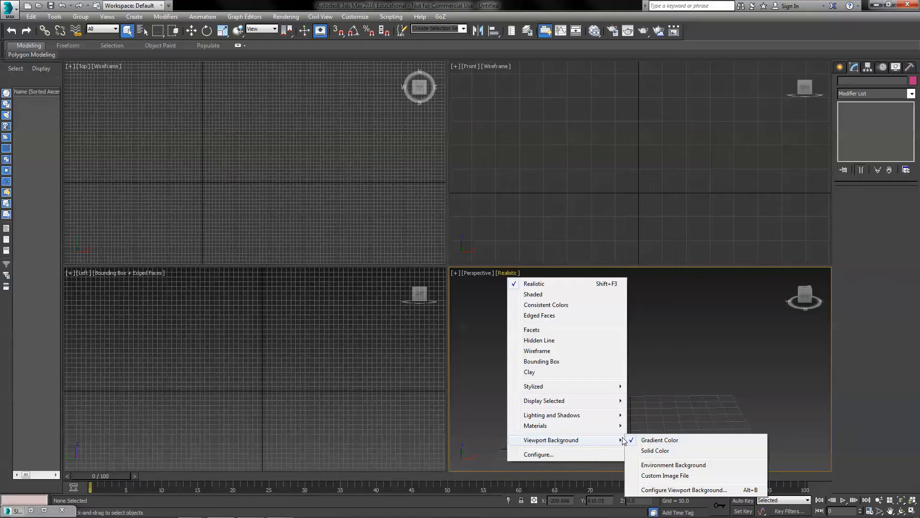
click(679, 490)
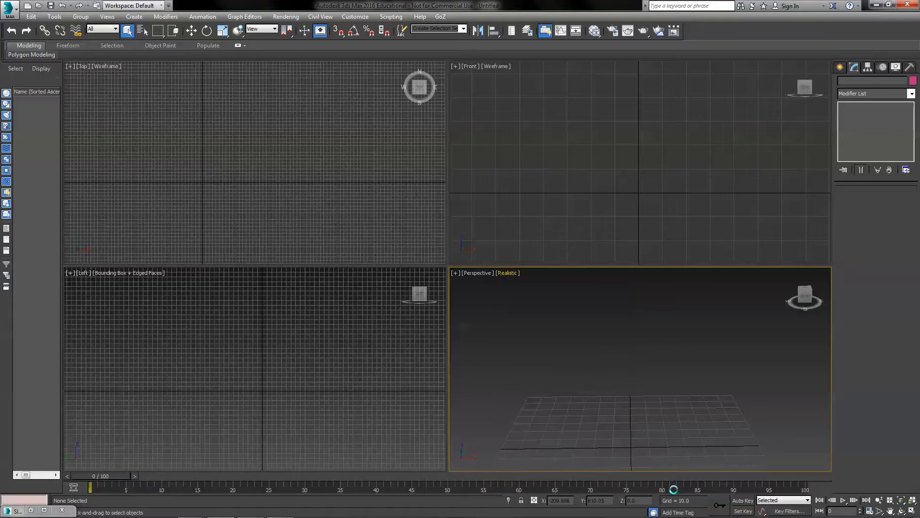
click(351, 234)
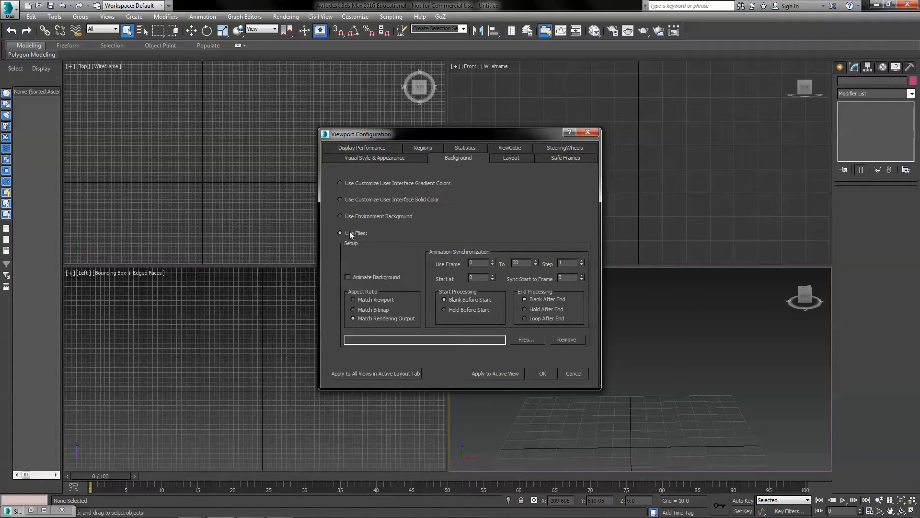
Load class_blur.jpg from the Documents\OHS\images folder as the perspective viewport's background image and apply it
click(522, 339)
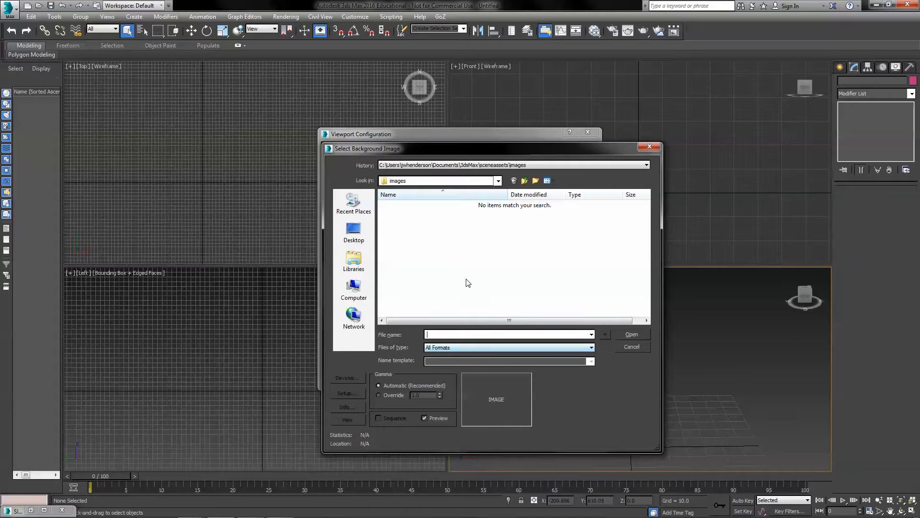
click(360, 261)
double_click(407, 203)
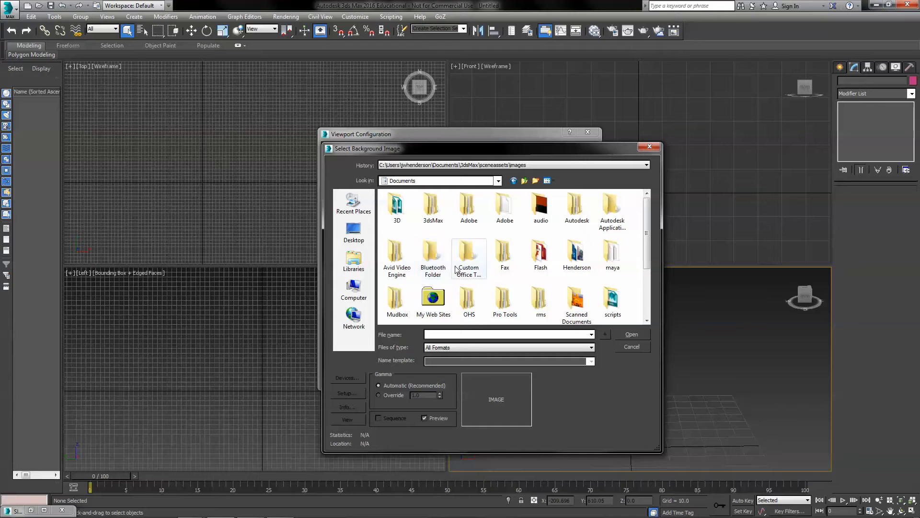
scroll(456, 270, down, 1)
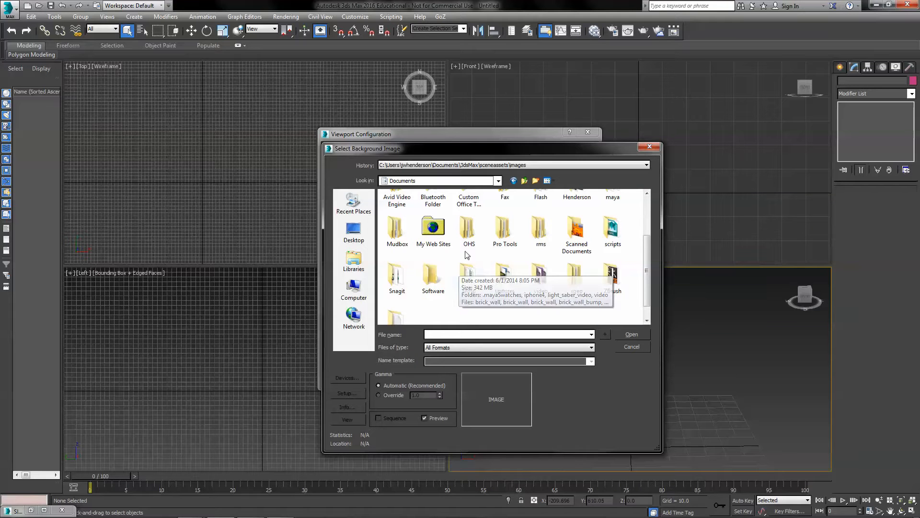
double_click(470, 230)
scroll(488, 264, down, 2)
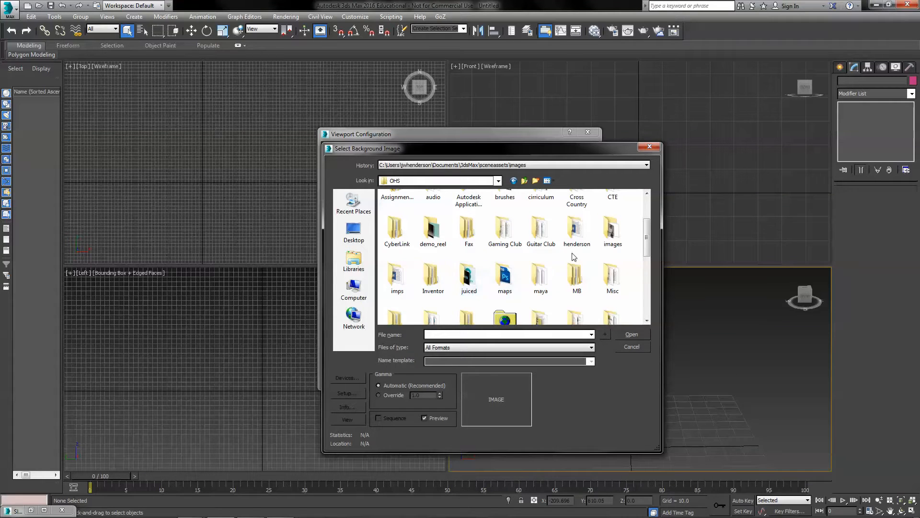
double_click(609, 233)
scroll(478, 286, down, 3)
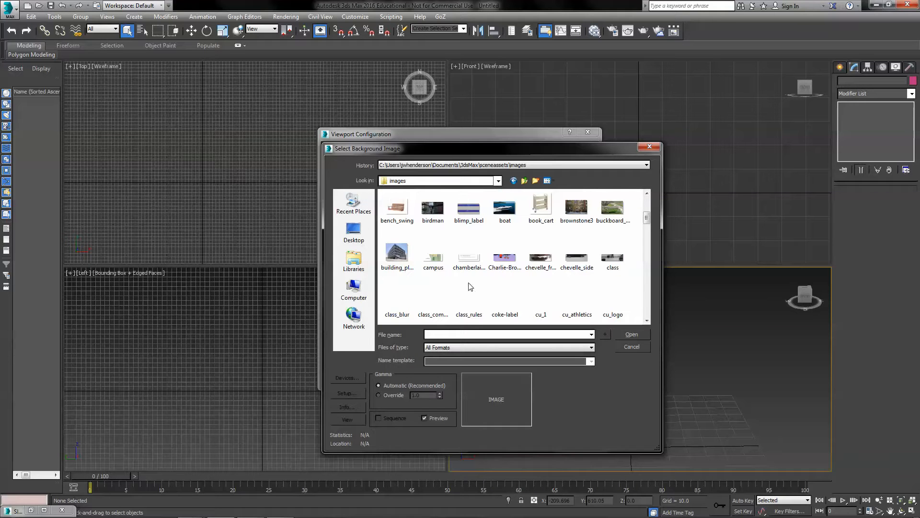
click(394, 307)
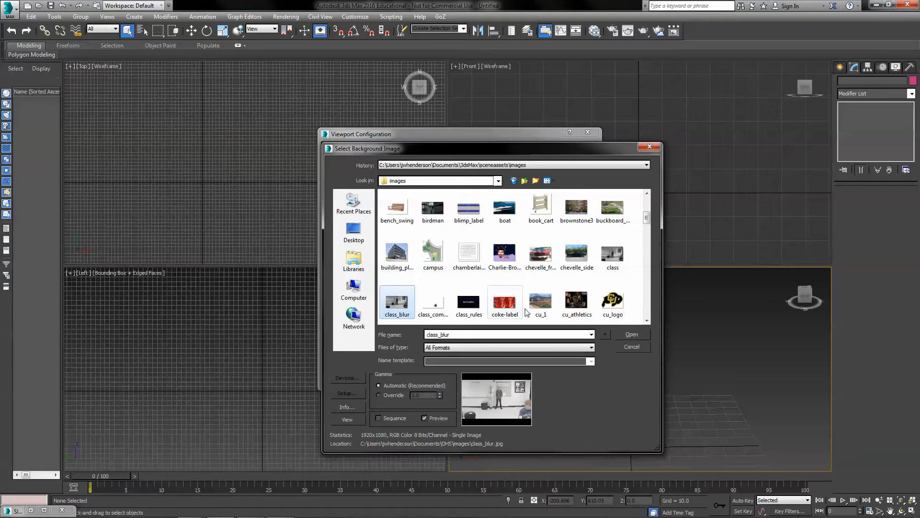
click(626, 335)
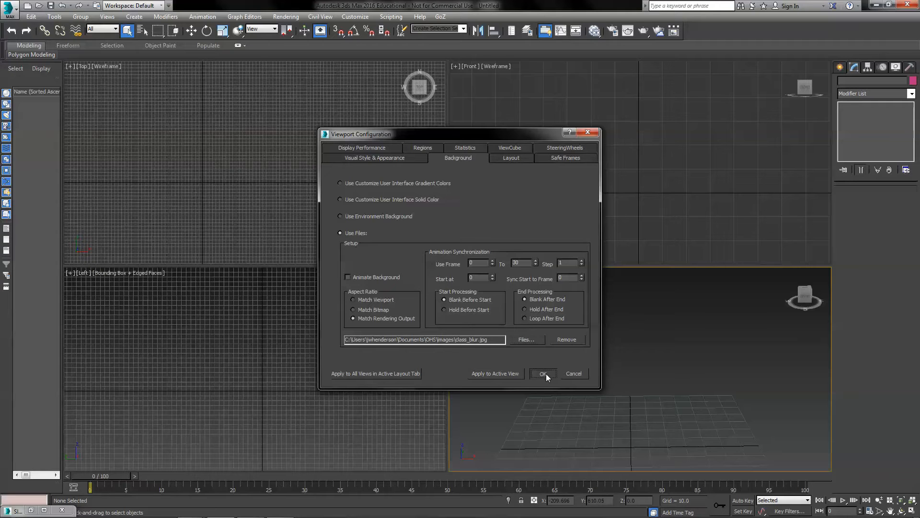
click(544, 374)
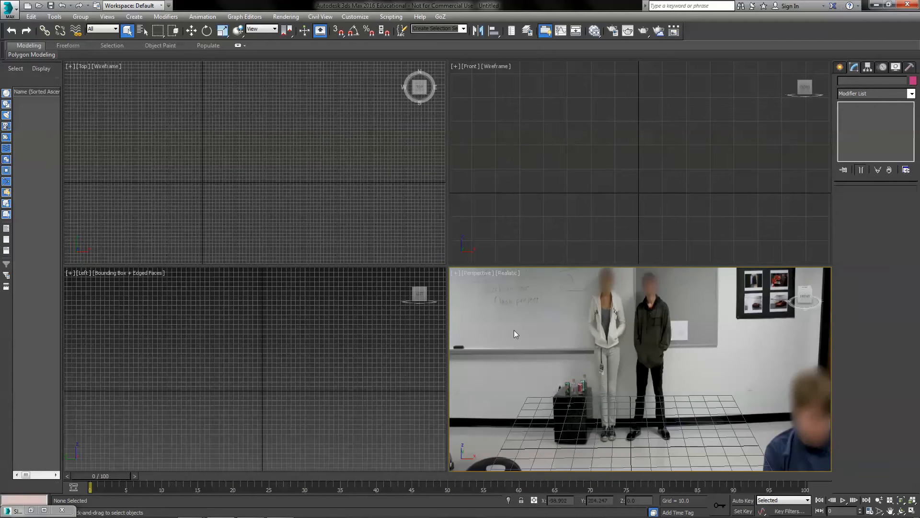
In Render Setup, set the output size preset to HDTV (video)
click(614, 34)
drag(475, 193, 478, 234)
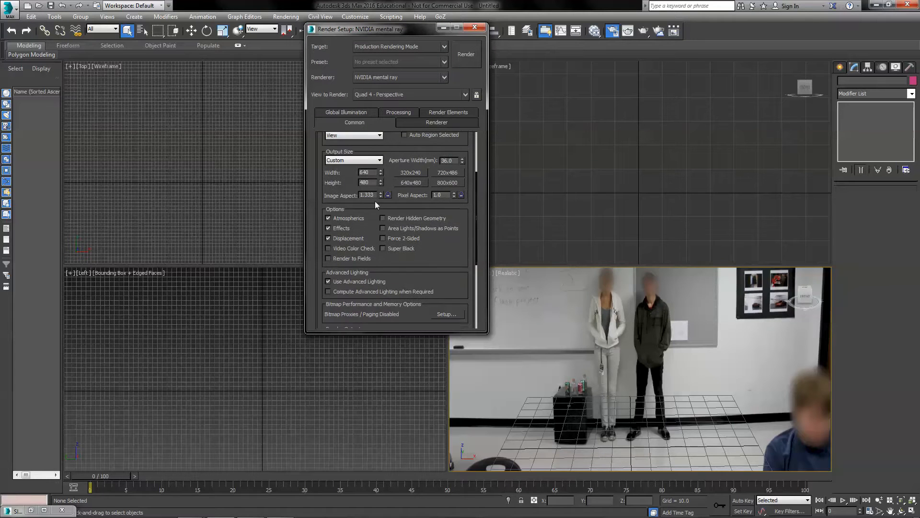
click(369, 160)
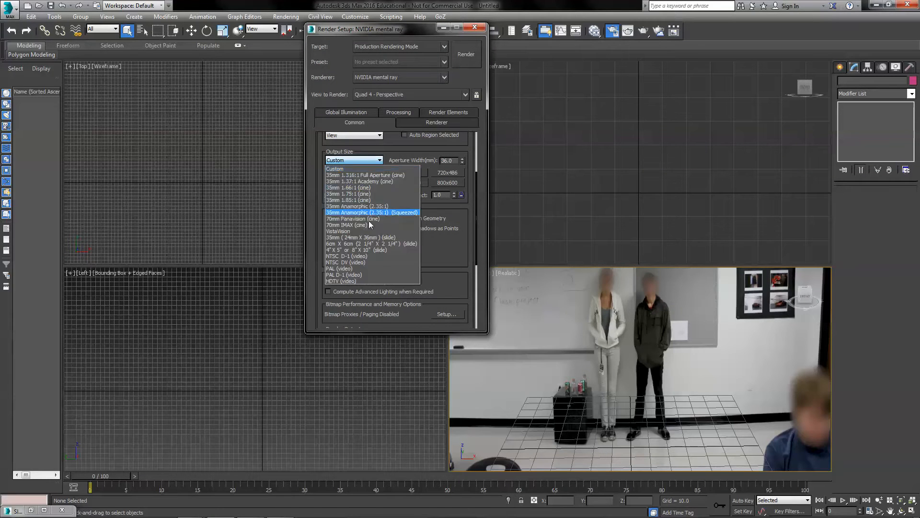
click(375, 281)
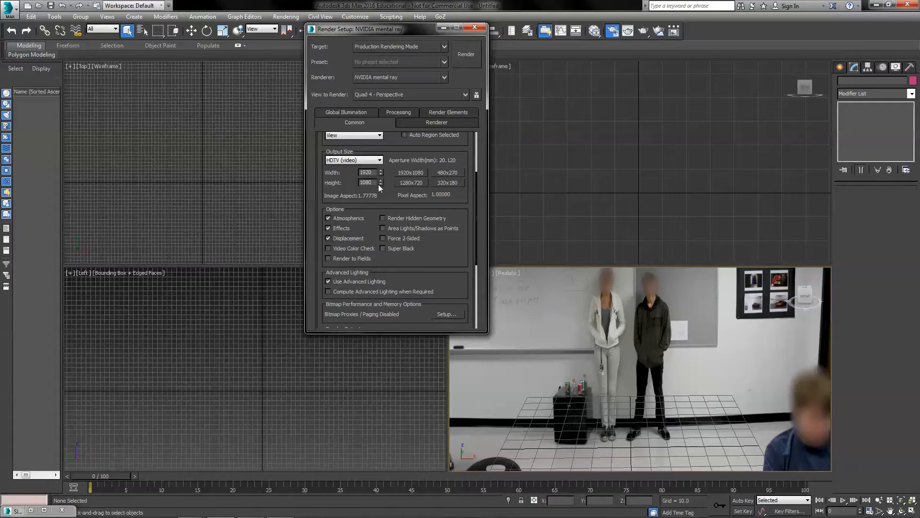
click(475, 27)
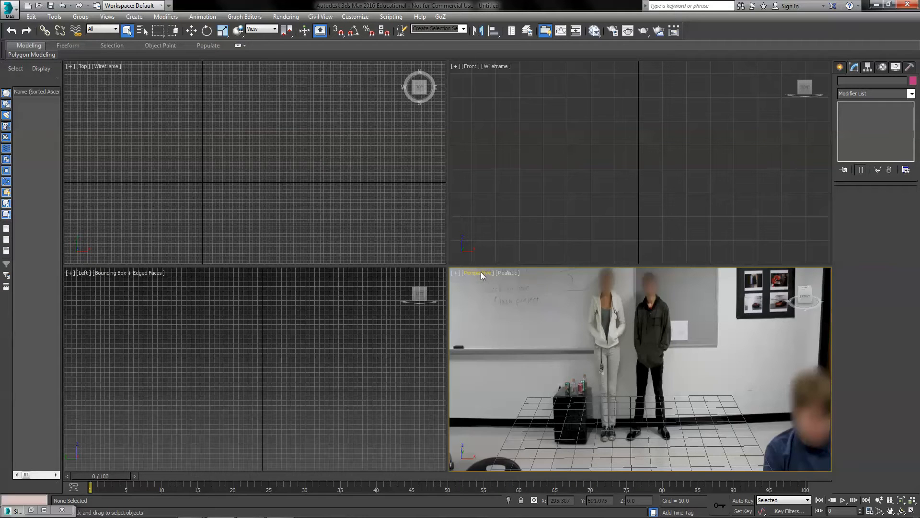
Turn on safe frames in the perspective viewport
click(481, 272)
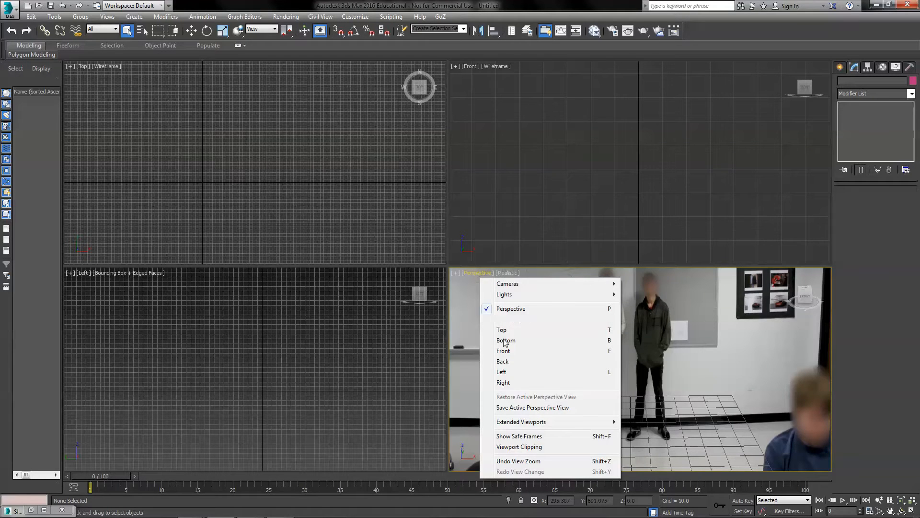
click(523, 436)
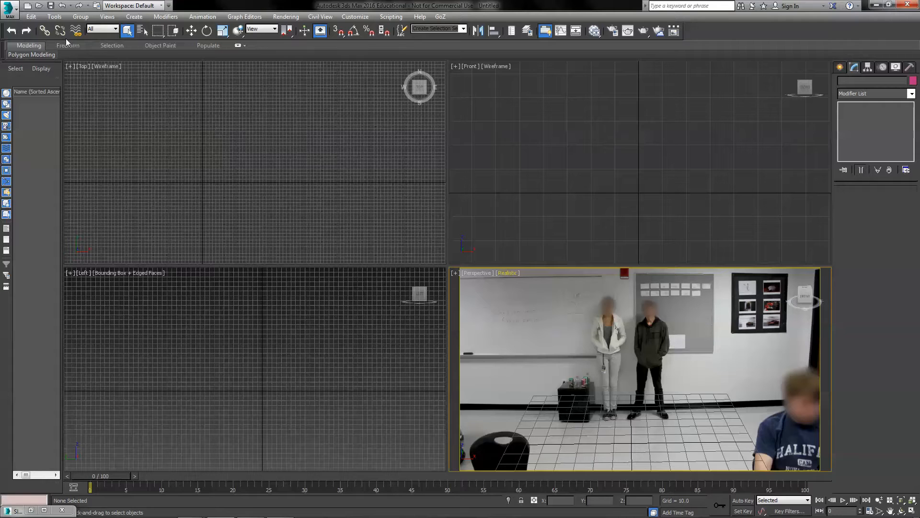
Open the Create panel's standard geometry primitives
click(838, 67)
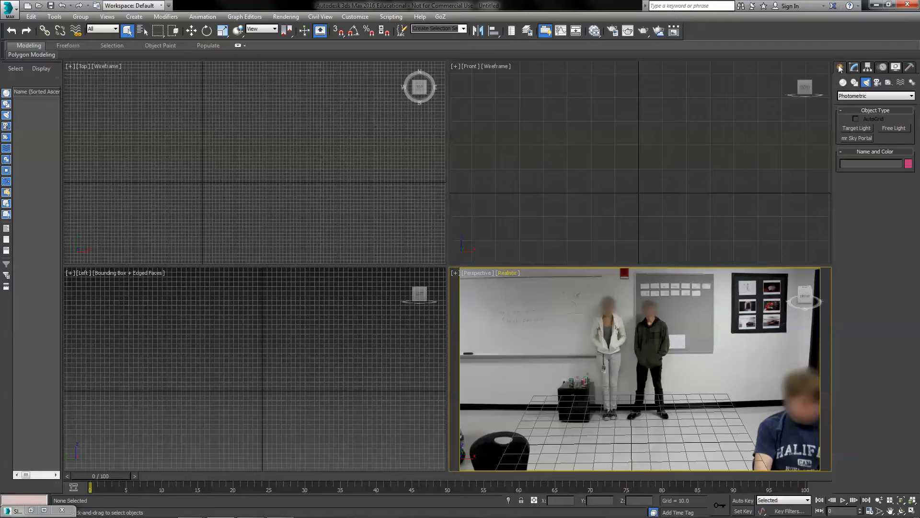
click(843, 83)
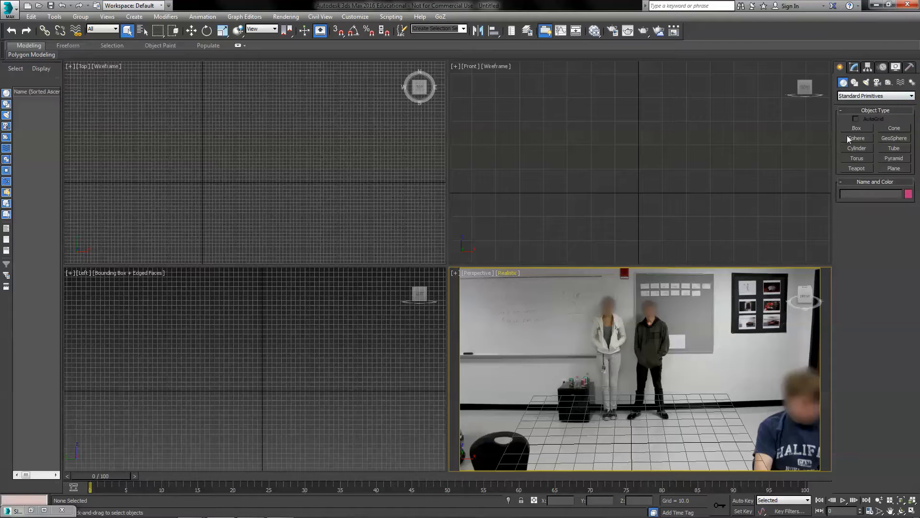
Create a large ground plane about 624 by 916 in the Top view and line it up with the photo's floor
click(892, 168)
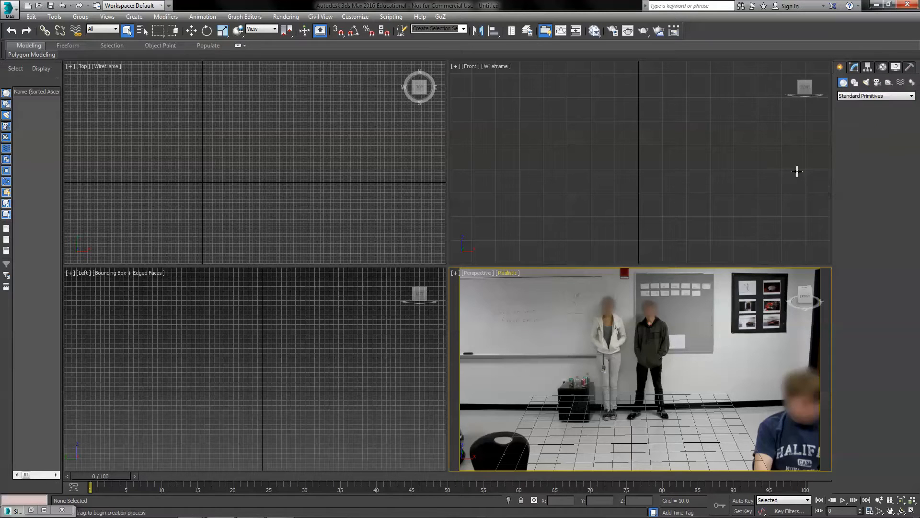
drag(81, 95, 389, 304)
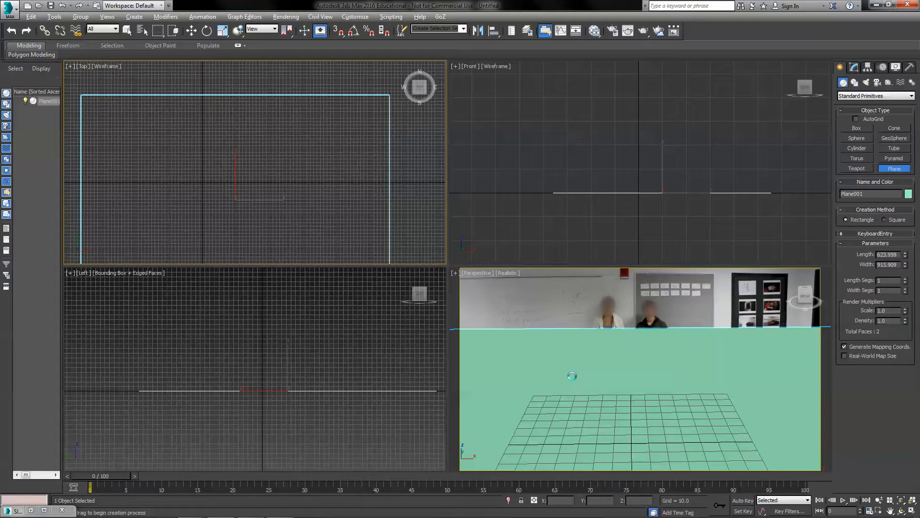
drag(572, 376, 575, 373)
scroll(579, 356, up, 3)
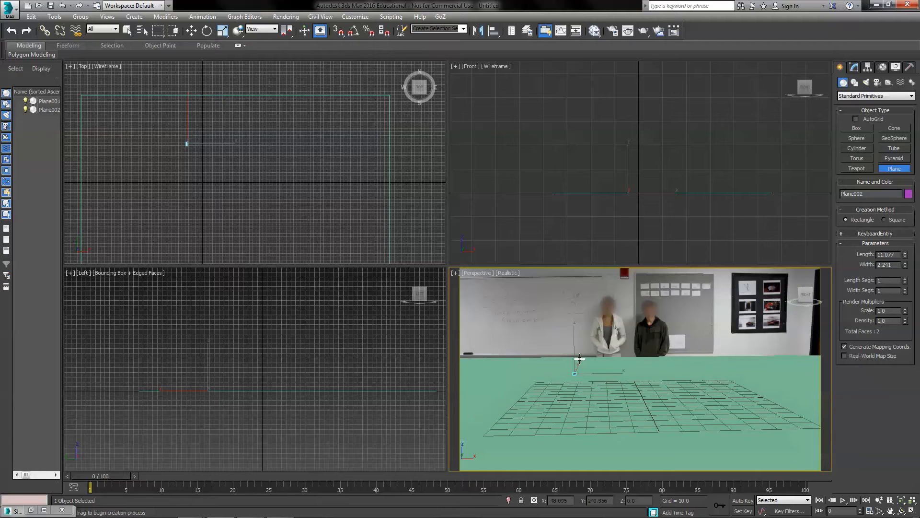
middle_drag(585, 344, 589, 399)
mouse_move(510, 371)
alt+middle_down()
mouse_move(514, 380)
mouse_move(504, 379)
alt+middle_up()
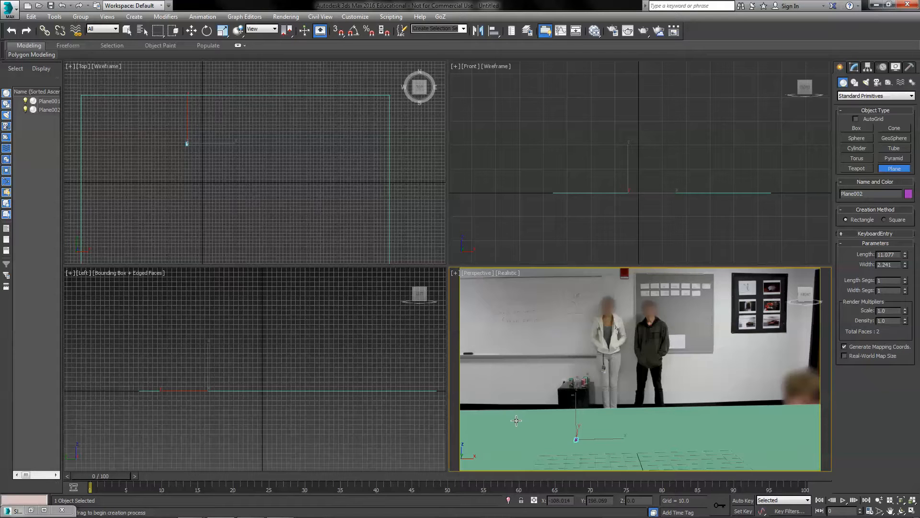
alt+middle_drag(510, 423, 510, 423)
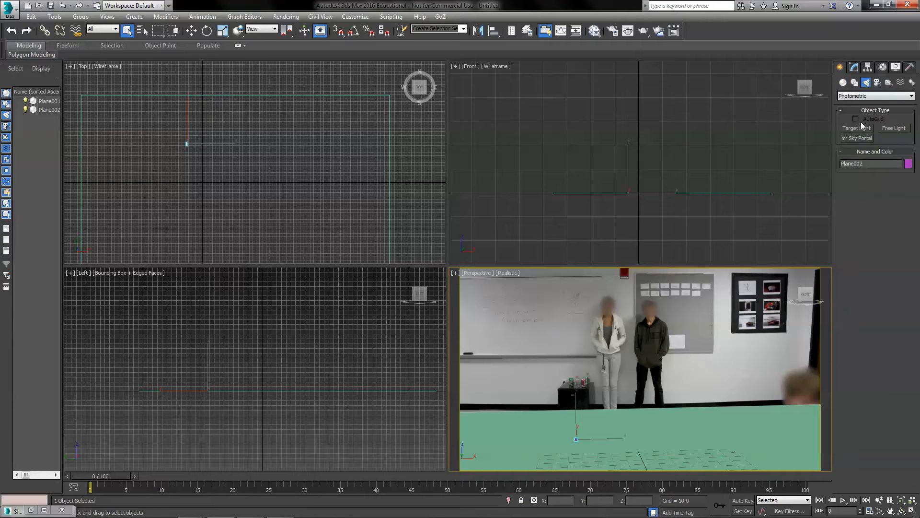
Place a photometric Free Light in the Top view, accepting the mr Photographic Exposure Control
click(894, 128)
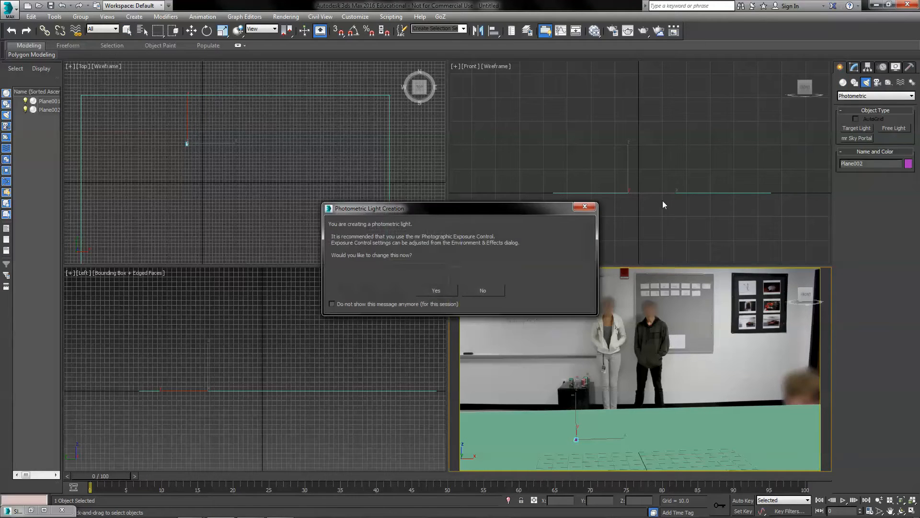
click(437, 291)
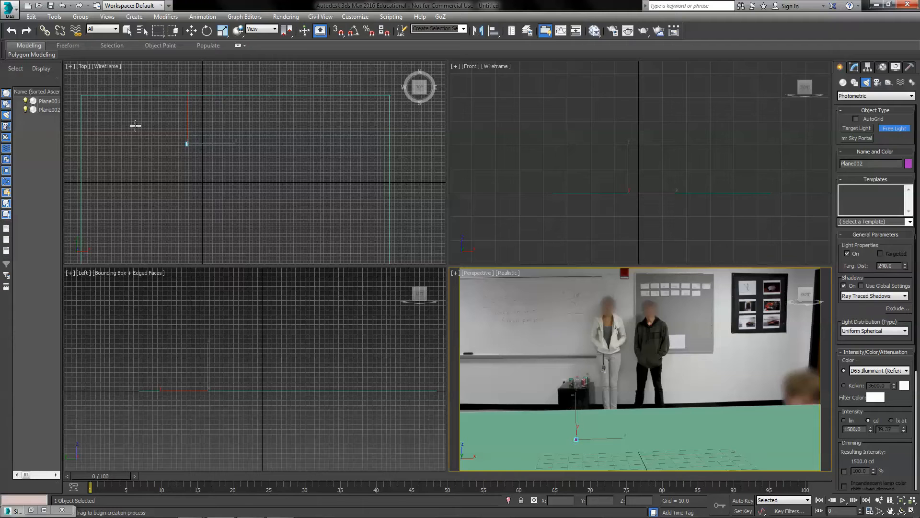
mouse_move(132, 122)
mouse_down()
mouse_move(143, 145)
mouse_move(137, 134)
mouse_up()
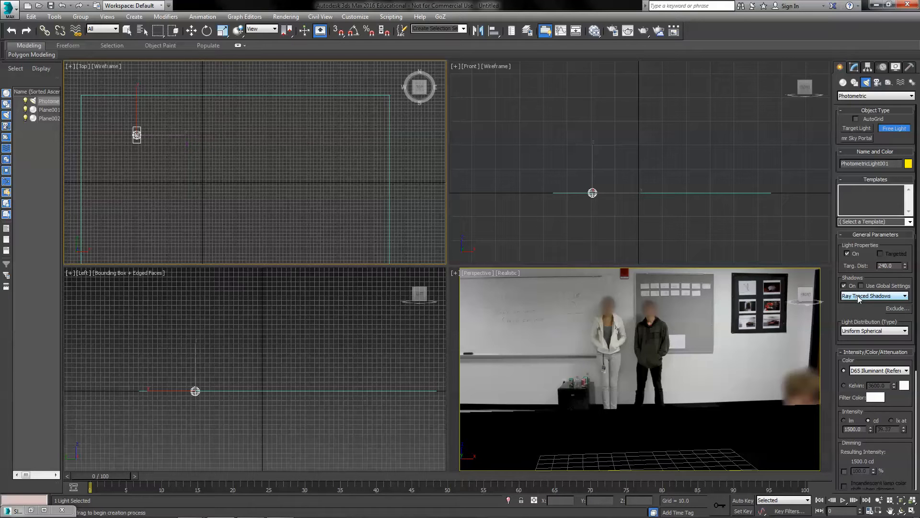
Set the light's emit shape to Rectangle
scroll(902, 407, down, 6)
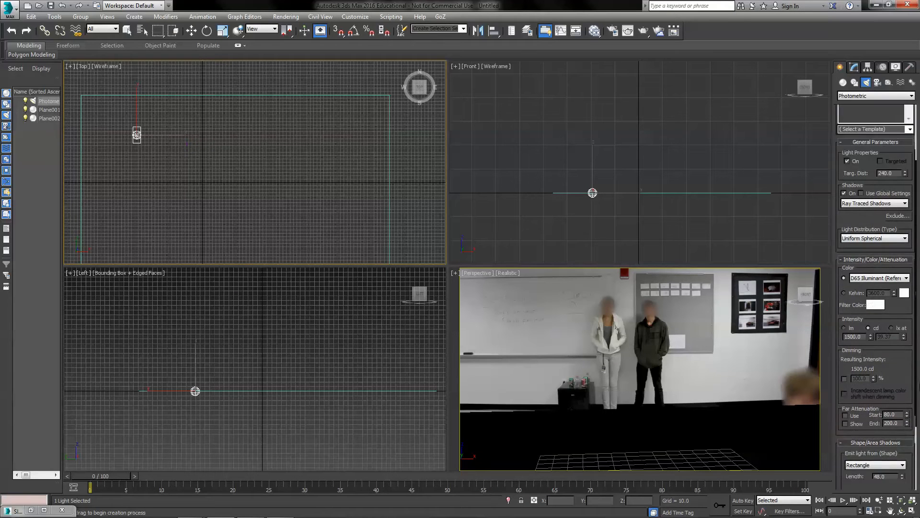
click(884, 386)
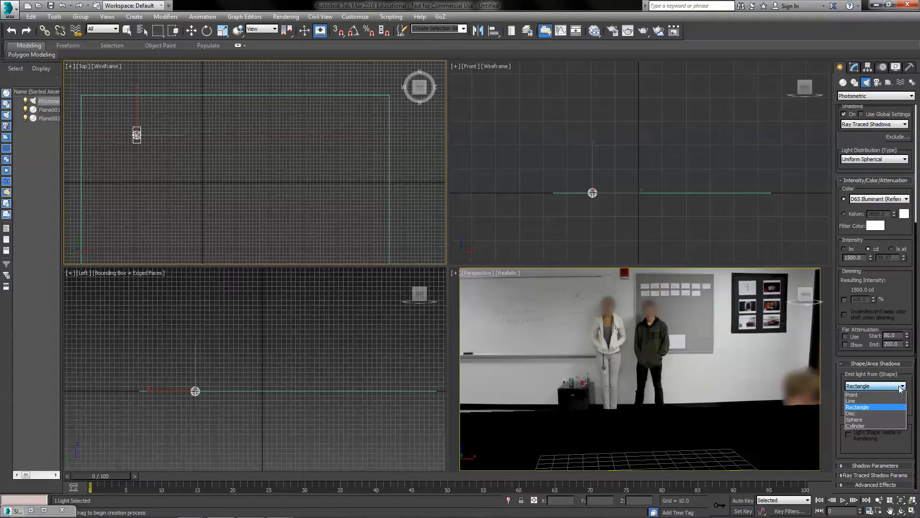
click(888, 408)
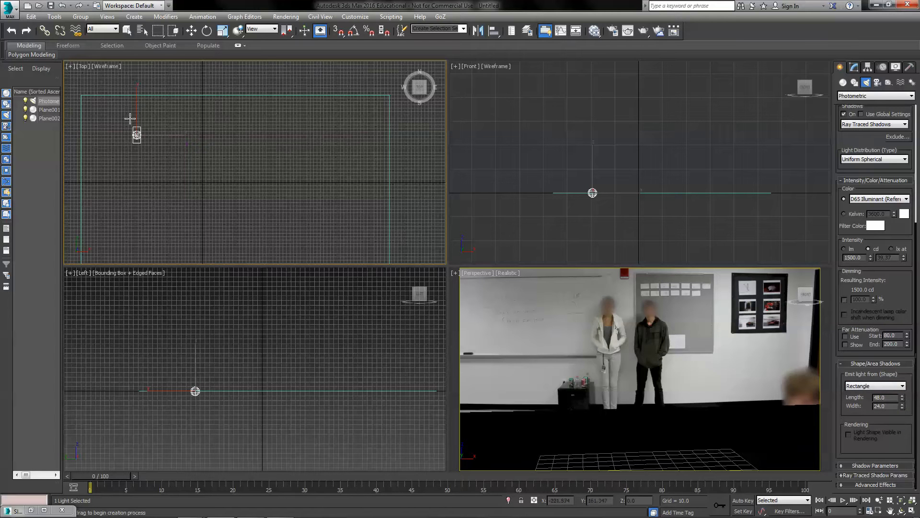
Rotate the light to face down and raise it above the ground plane in the Left view
click(222, 31)
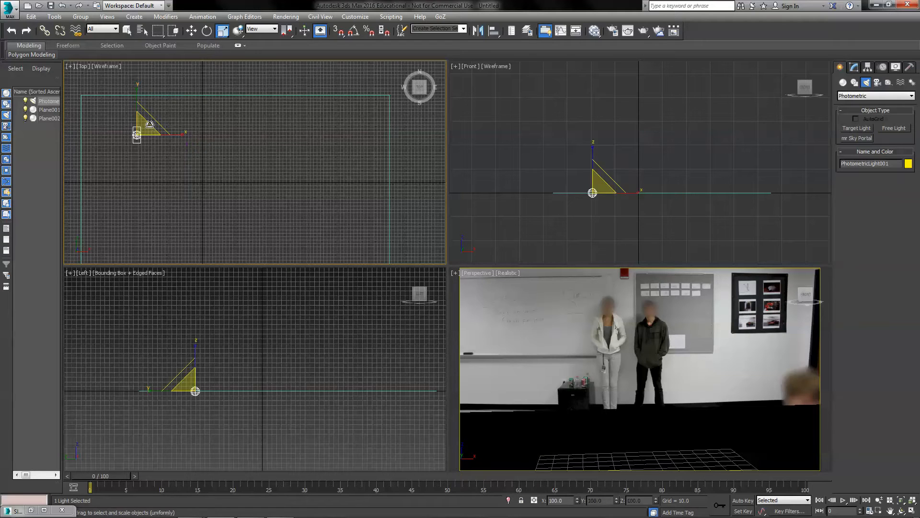
drag(165, 106, 183, 83)
key(w)
scroll(252, 407, down, 2)
scroll(252, 407, down, 2)
click(239, 368)
drag(241, 369, 242, 299)
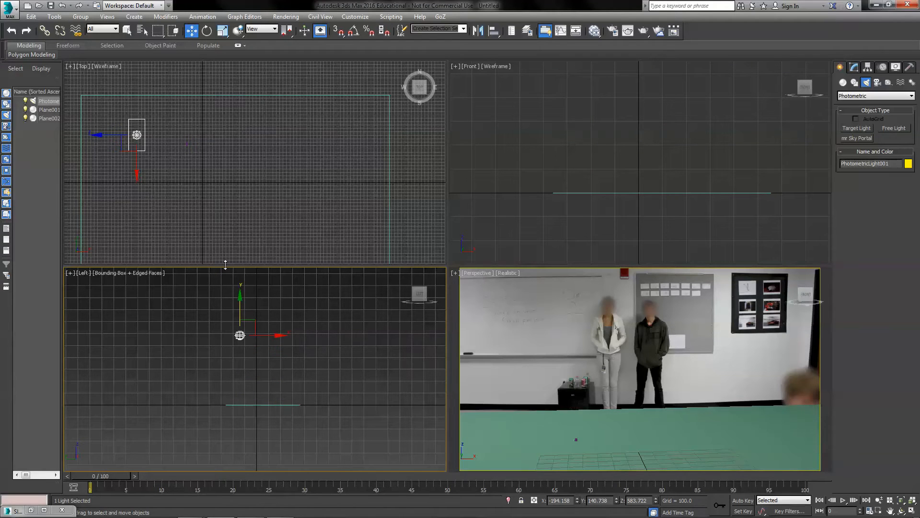
Make two instanced copies of the light spaced along X in the Top view
click(99, 137)
click(136, 135)
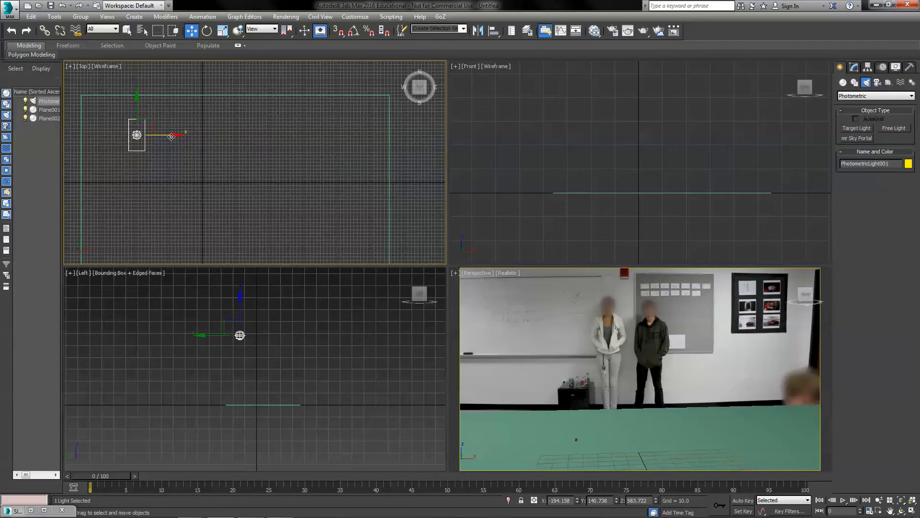
mouse_move(175, 136)
shift+mouse_down()
mouse_move(293, 133)
mouse_move(274, 132)
shift+mouse_up()
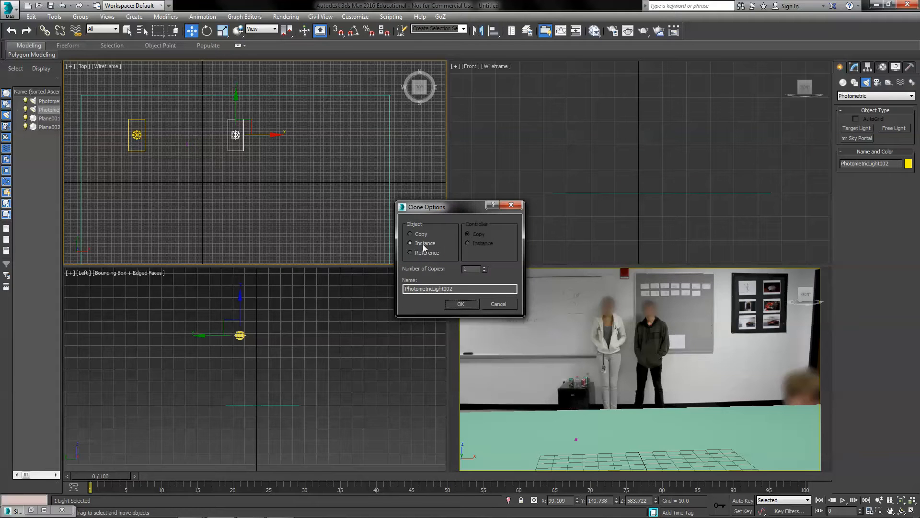
click(457, 302)
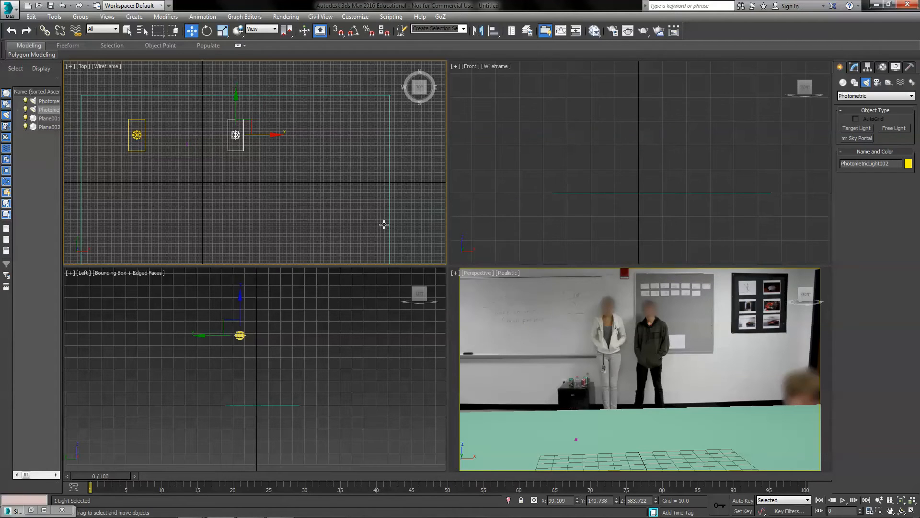
mouse_move(275, 136)
shift+mouse_down()
mouse_move(375, 135)
mouse_move(364, 134)
shift+mouse_up()
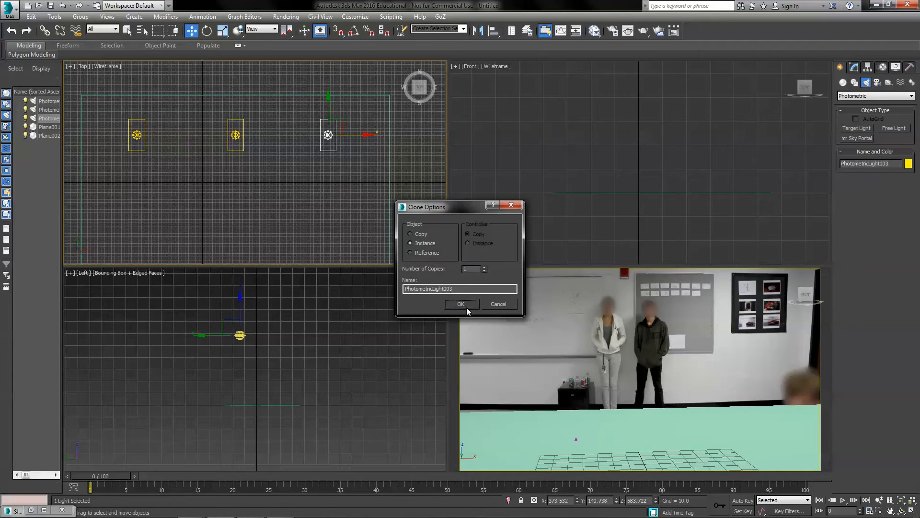
click(465, 306)
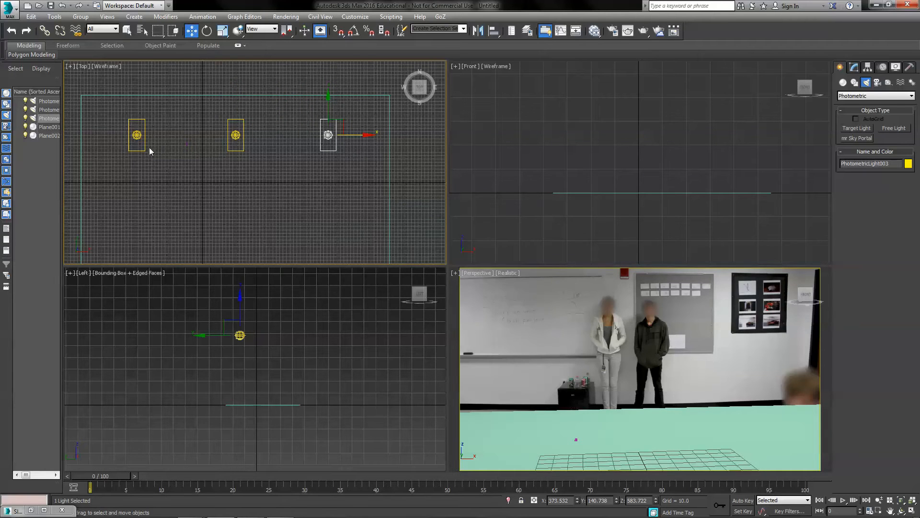
Clone the row of three lights as instances to form a second row
mouse_move(175, 297)
mouse_down()
mouse_move(284, 361)
mouse_move(322, 334)
mouse_up()
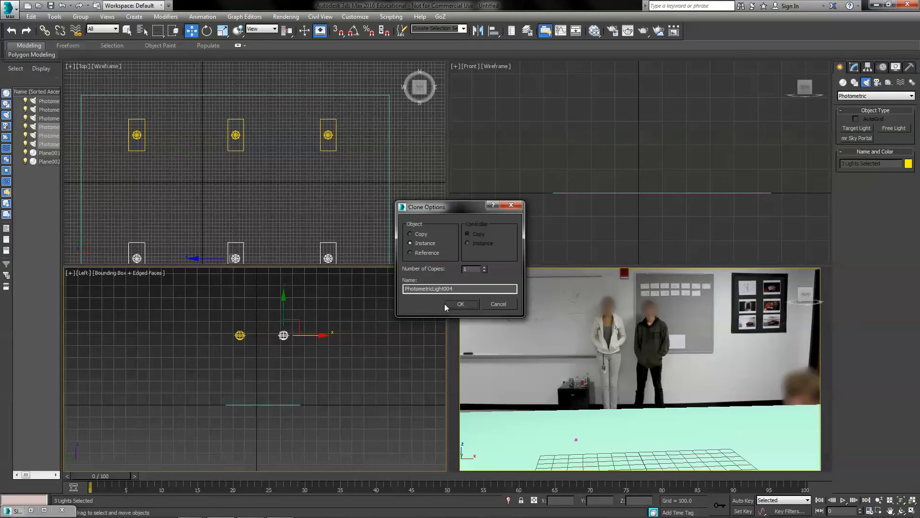
click(459, 304)
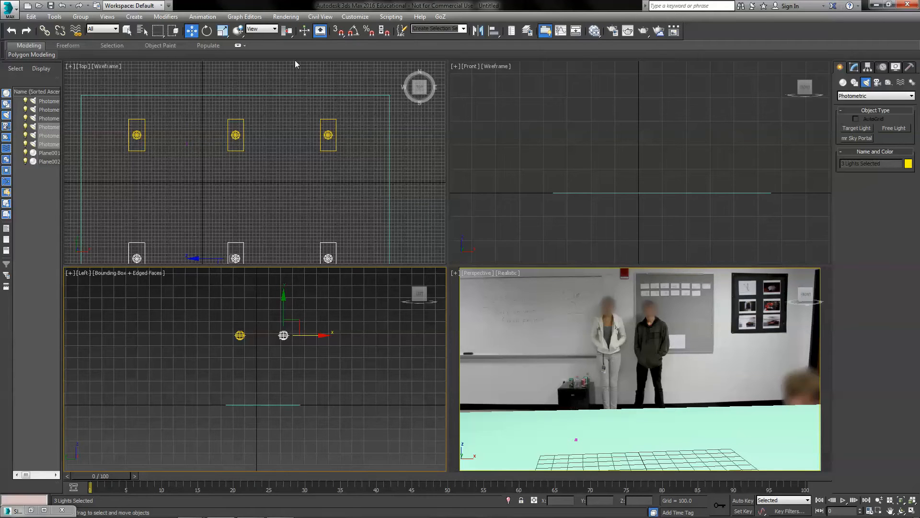
Create a cylinder about 18 radius and 41 high standing on the floor in the perspective view
click(843, 83)
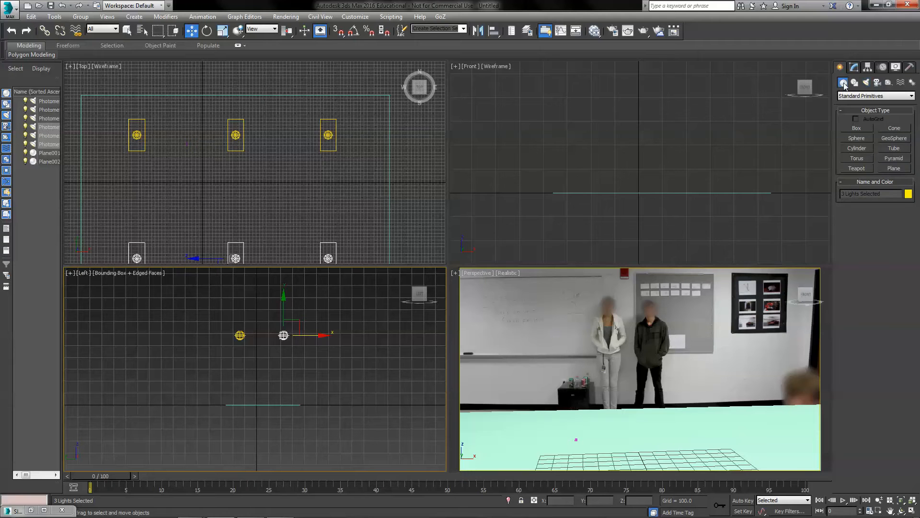
click(857, 148)
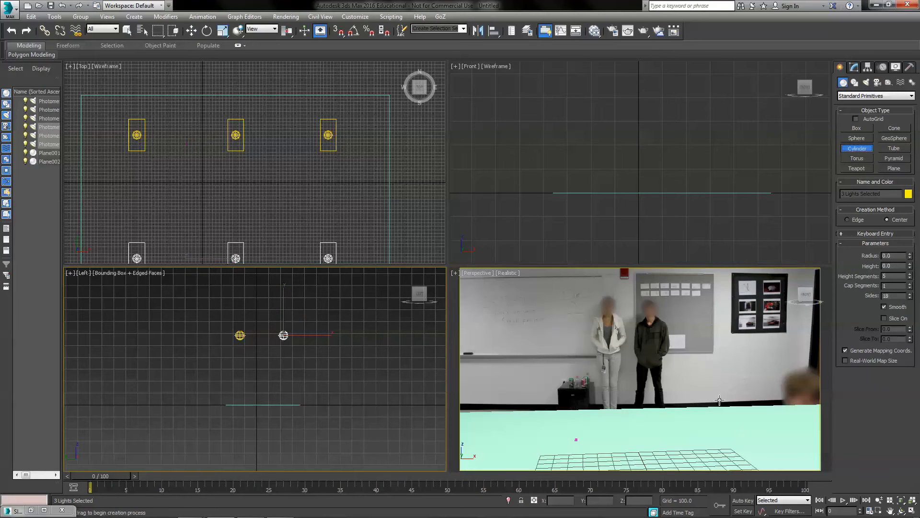
drag(712, 432, 725, 430)
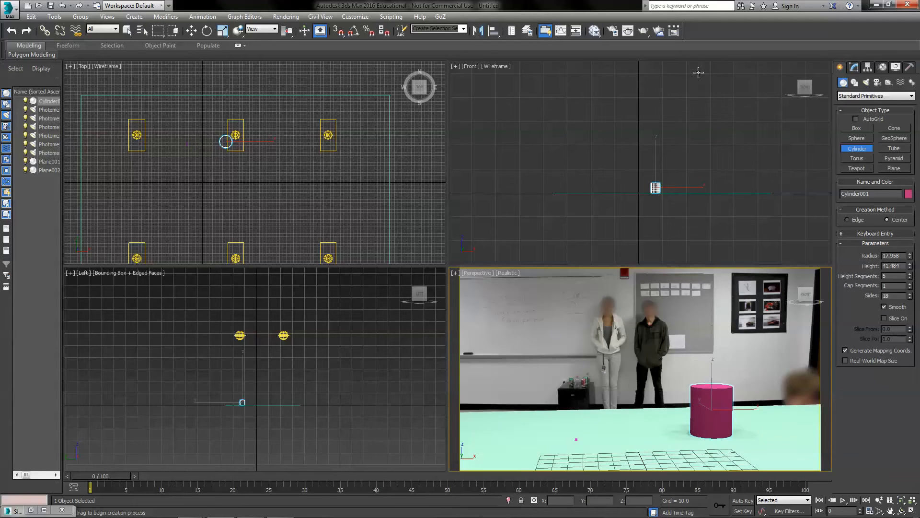
Select the first light and set its intensity to 200 cd
click(127, 31)
click(137, 134)
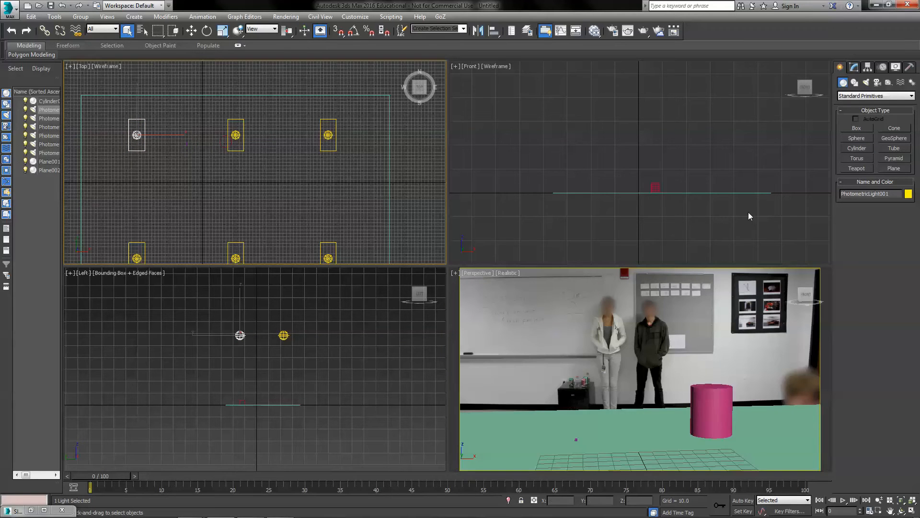
click(854, 67)
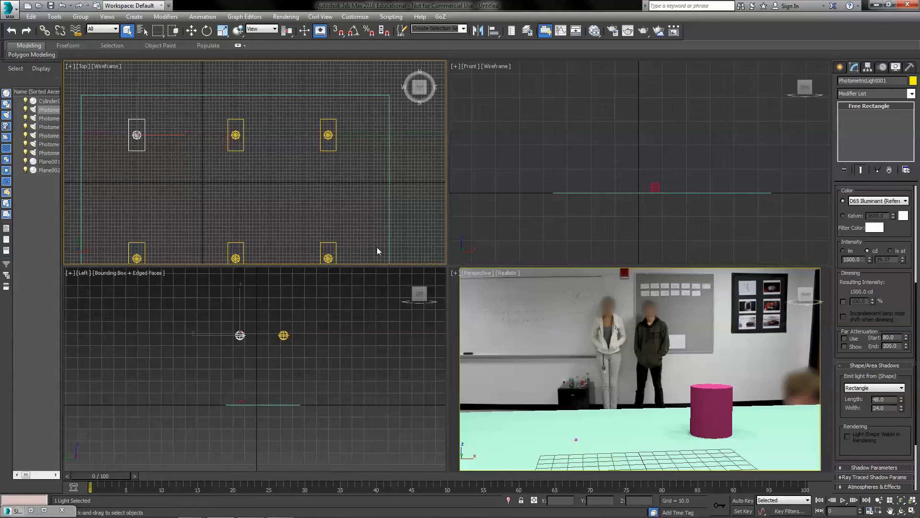
click(868, 251)
double_click(851, 260)
key(Return)
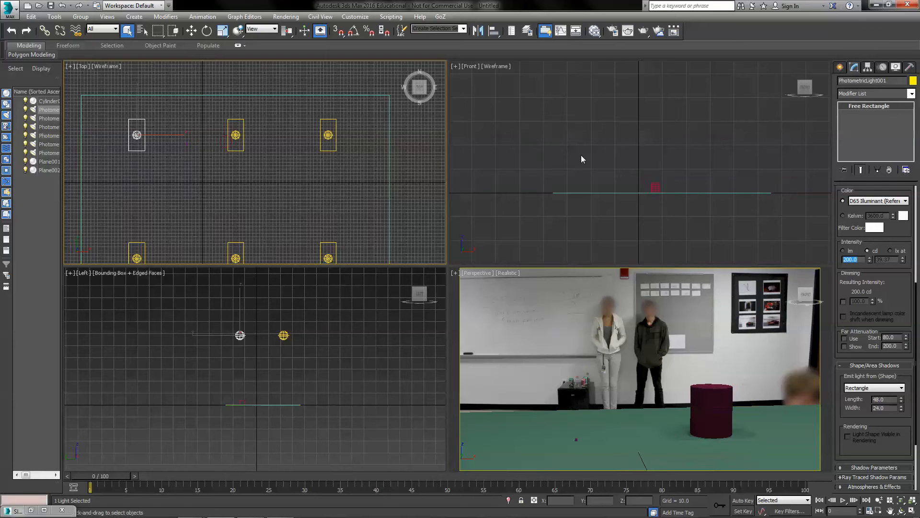
Open the Slate Material Editor and add a mental ray Matte/Shadow/Reflection material node
click(30, 510)
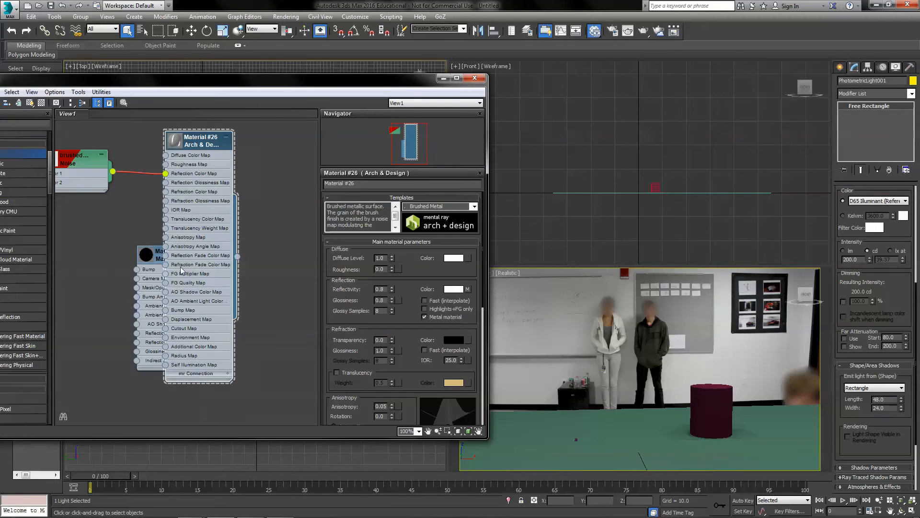
scroll(269, 242, down, 8)
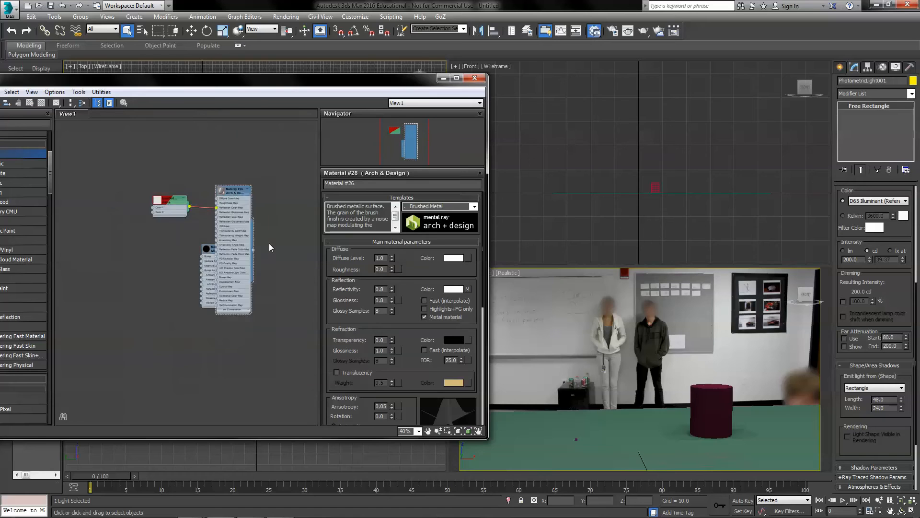
middle_drag(157, 289, 315, 292)
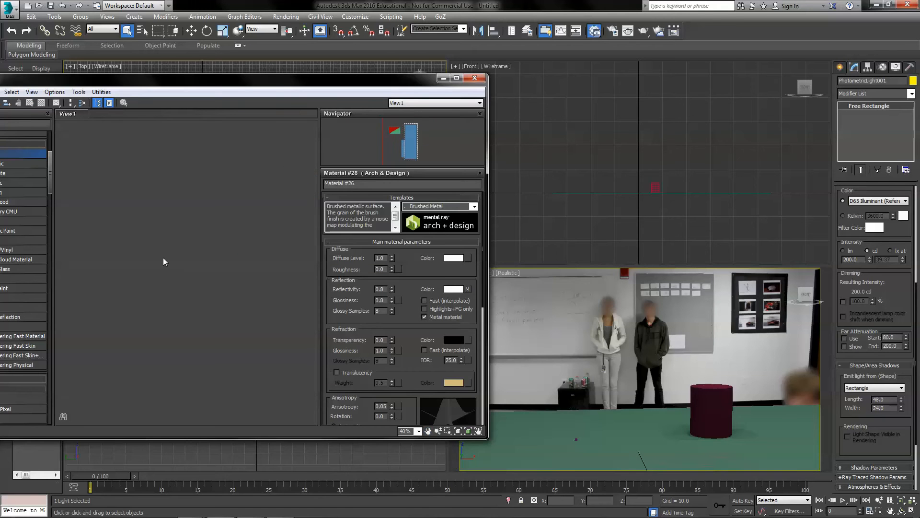
drag(146, 82, 323, 78)
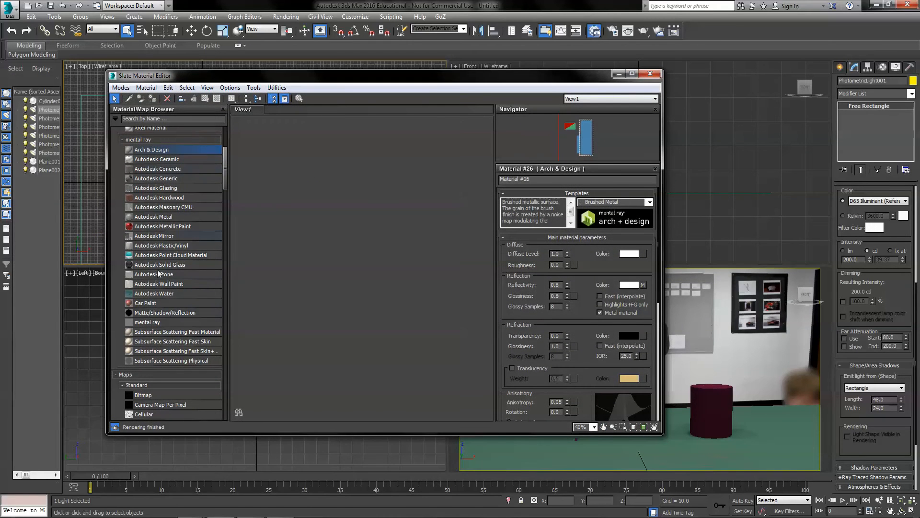
drag(162, 312, 319, 229)
scroll(336, 214, up, 5)
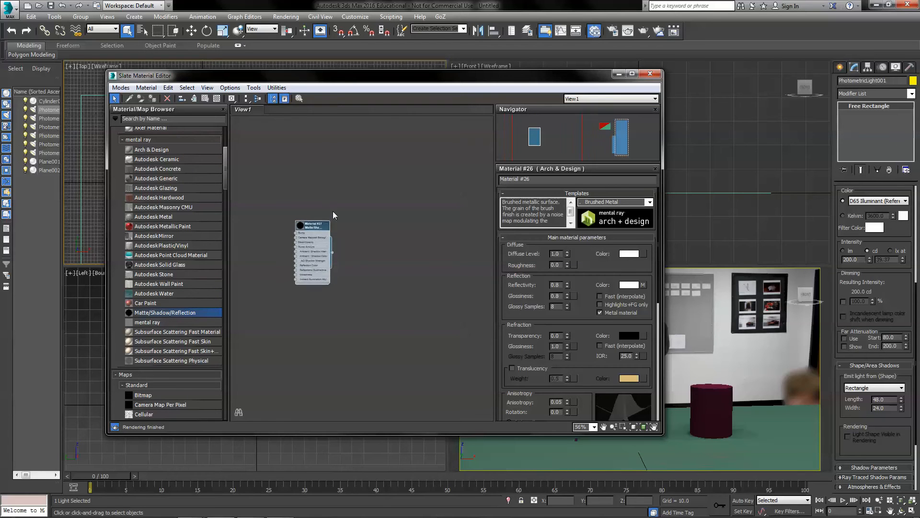
drag(326, 272, 531, 447)
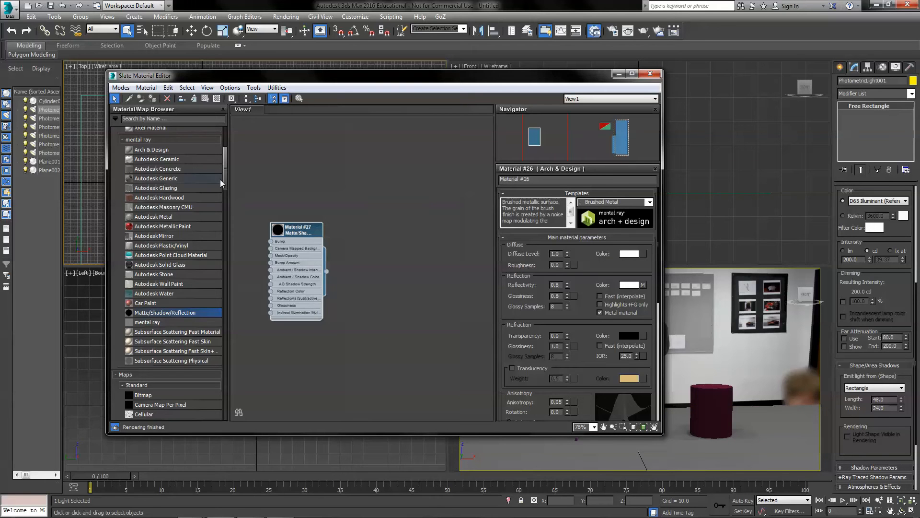
Add an Arch & Design material node and apply its Brushed Metal template
drag(147, 153, 377, 160)
double_click(375, 158)
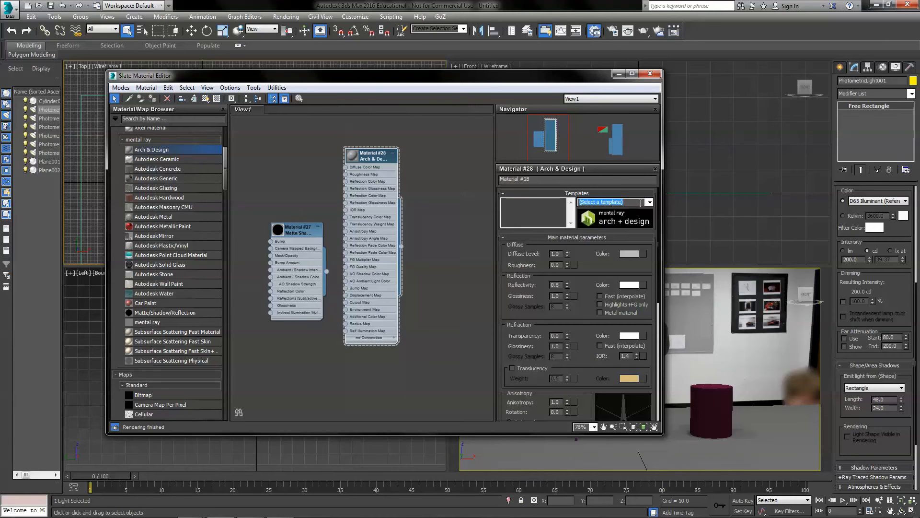
click(649, 202)
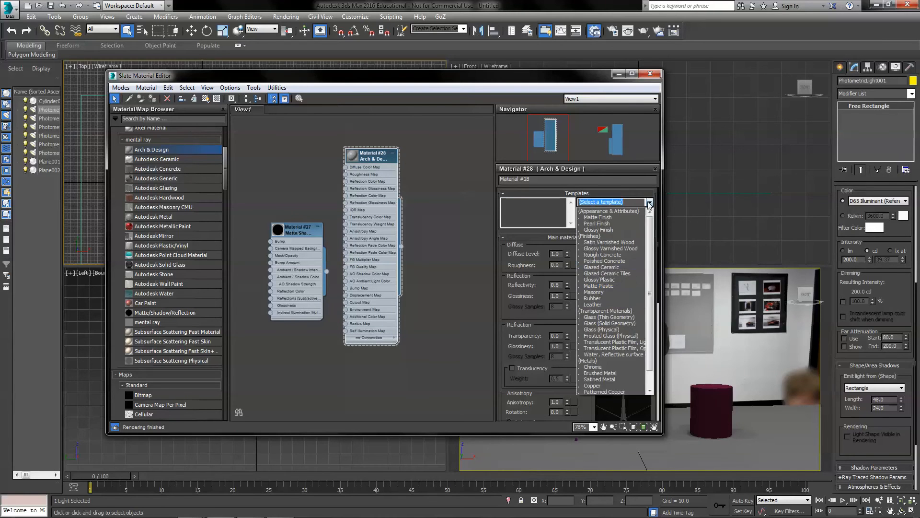
click(620, 373)
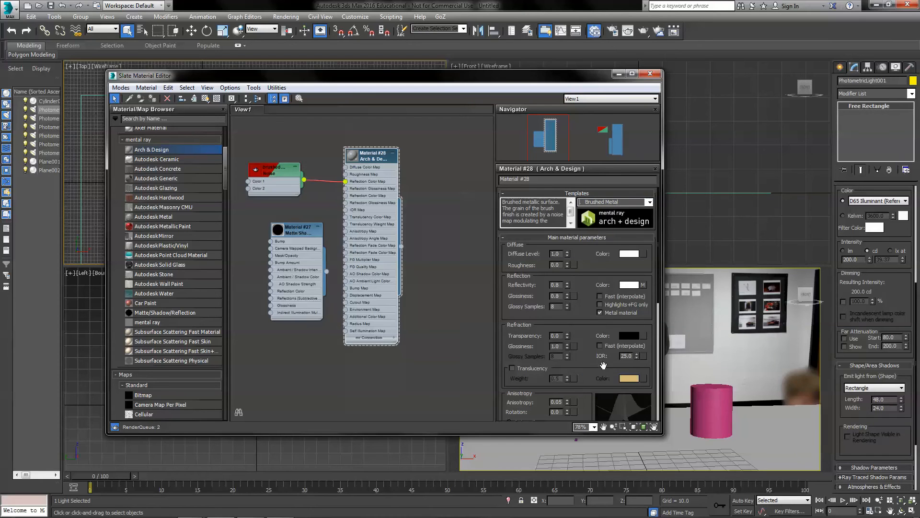
Assign the Brushed Metal Arch & Design material to the cylinder, then deselect everything
drag(402, 247, 699, 399)
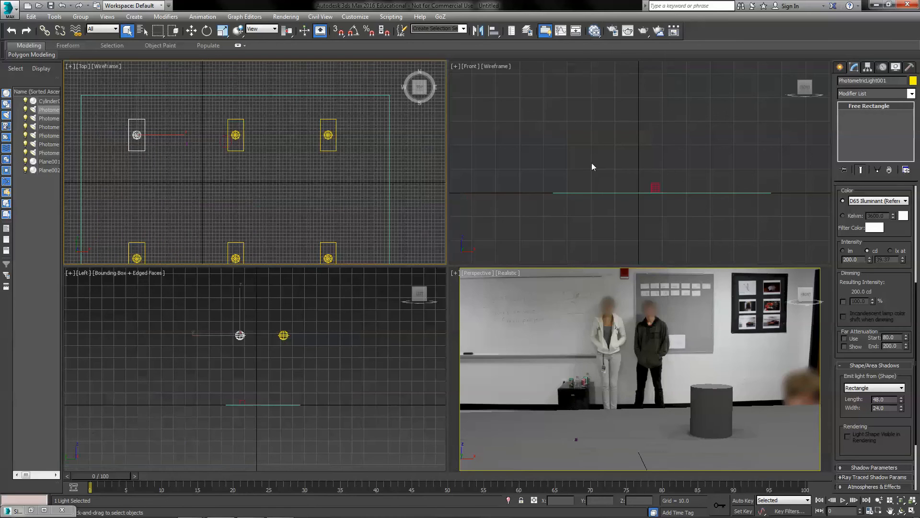
click(455, 330)
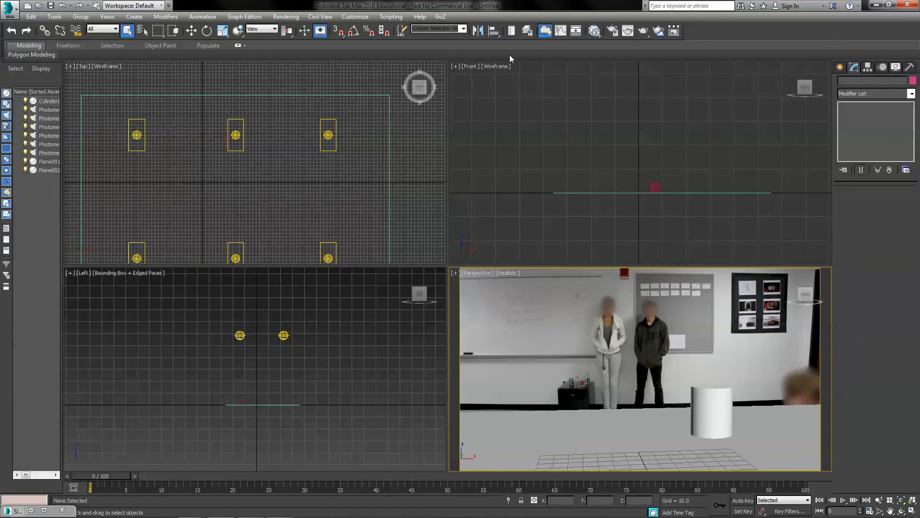
Render the perspective view and inspect the render's alpha channel
click(626, 32)
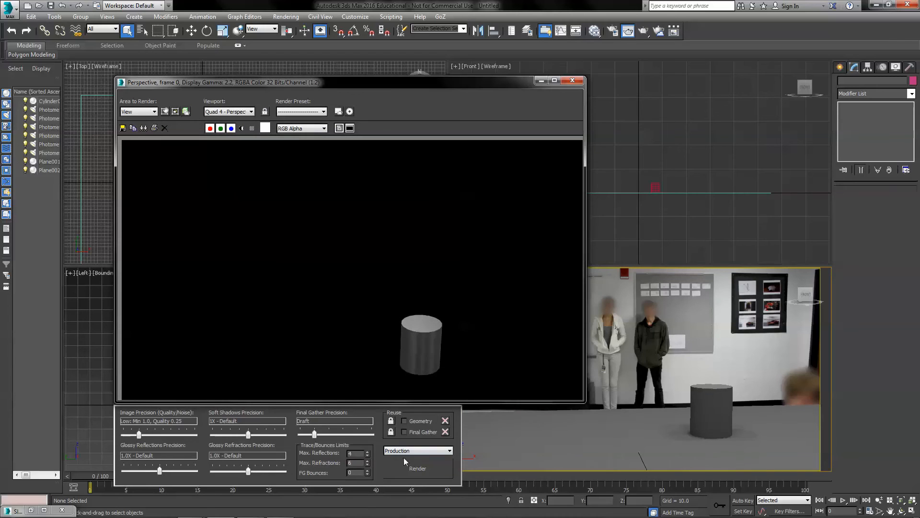
click(398, 467)
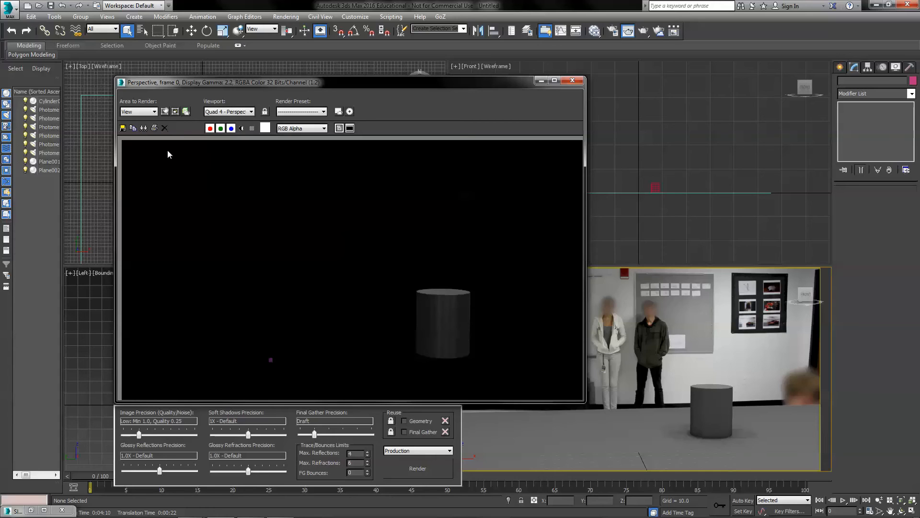
click(241, 129)
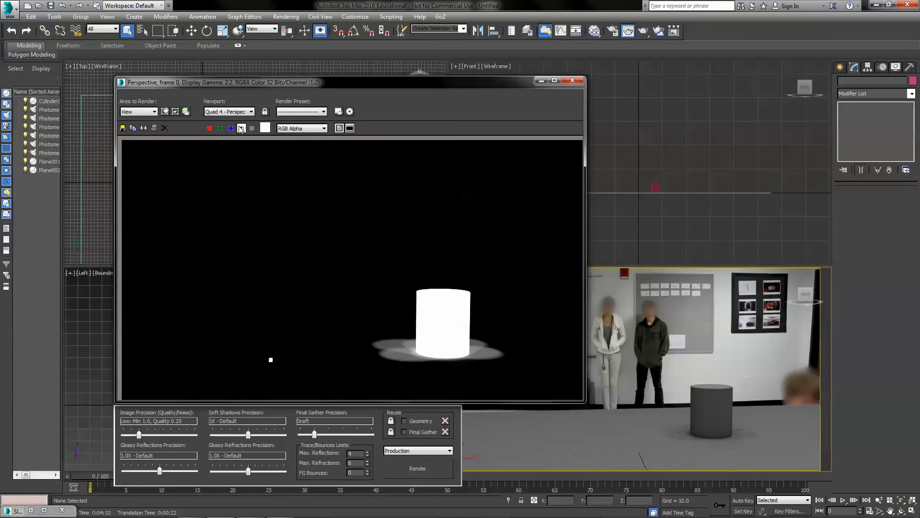
click(241, 129)
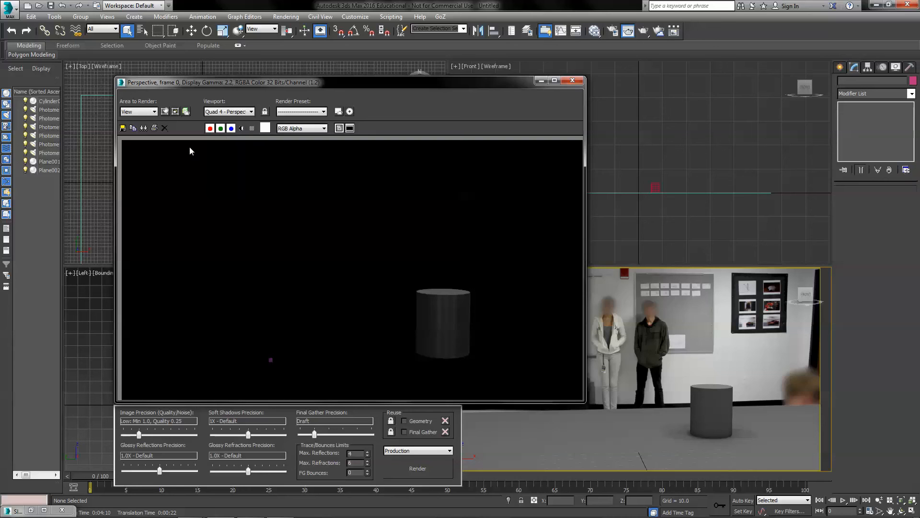
Save the rendered image as a PNG named class_composite with its alpha channel
click(124, 128)
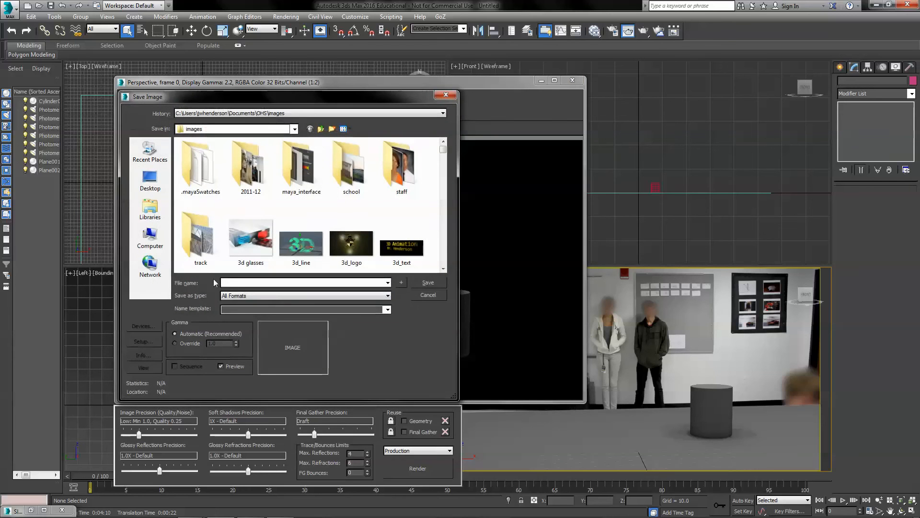
click(243, 297)
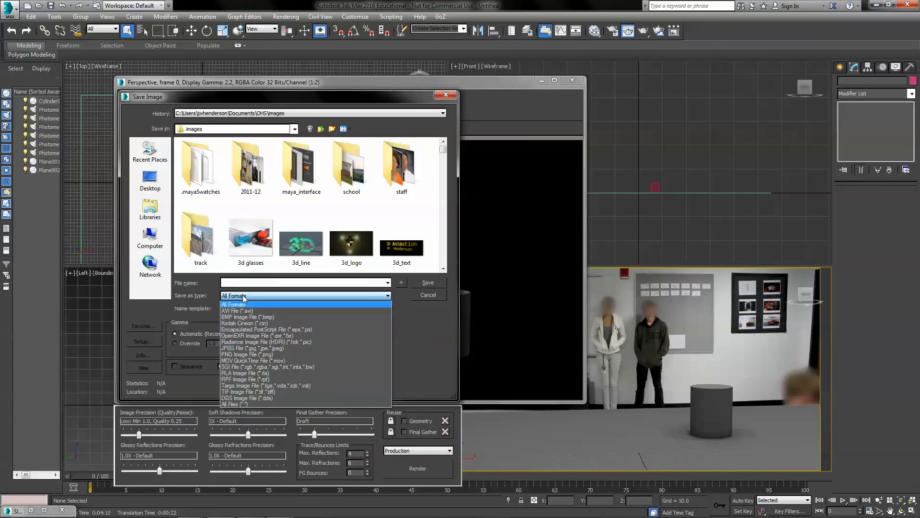
click(258, 355)
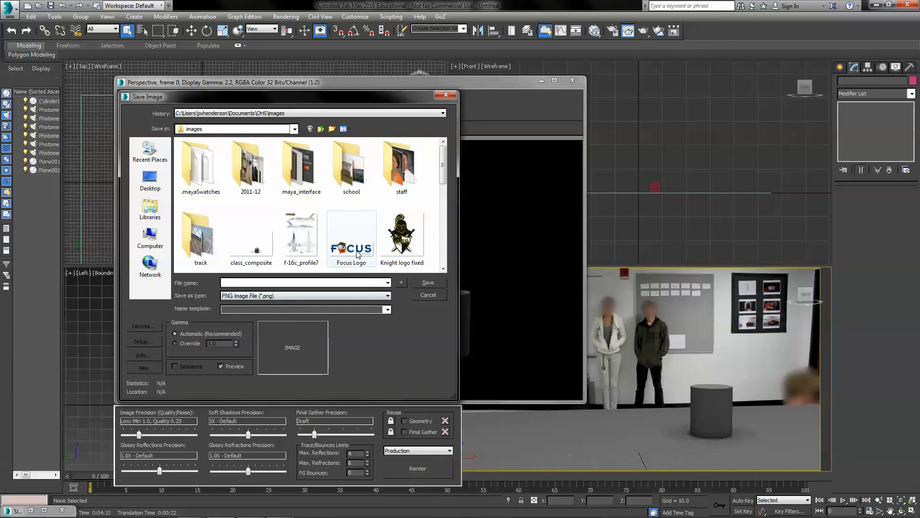
click(252, 242)
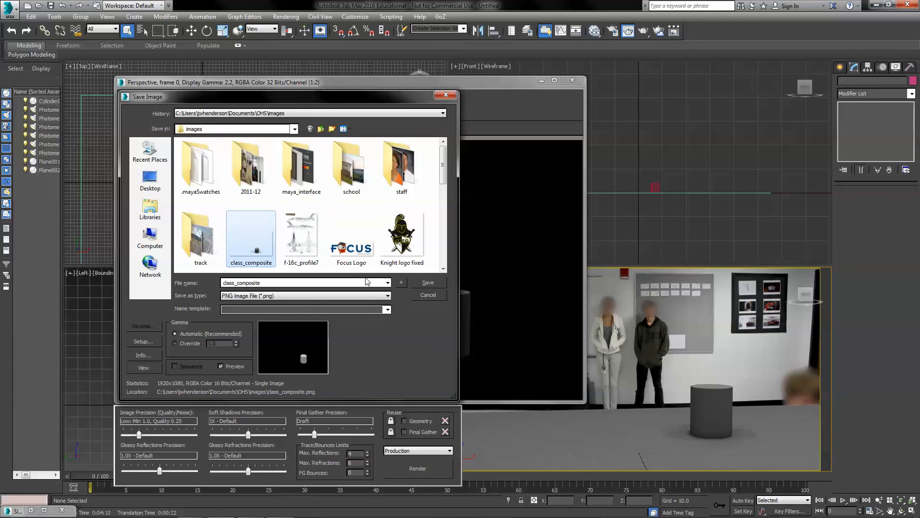
click(428, 282)
click(506, 299)
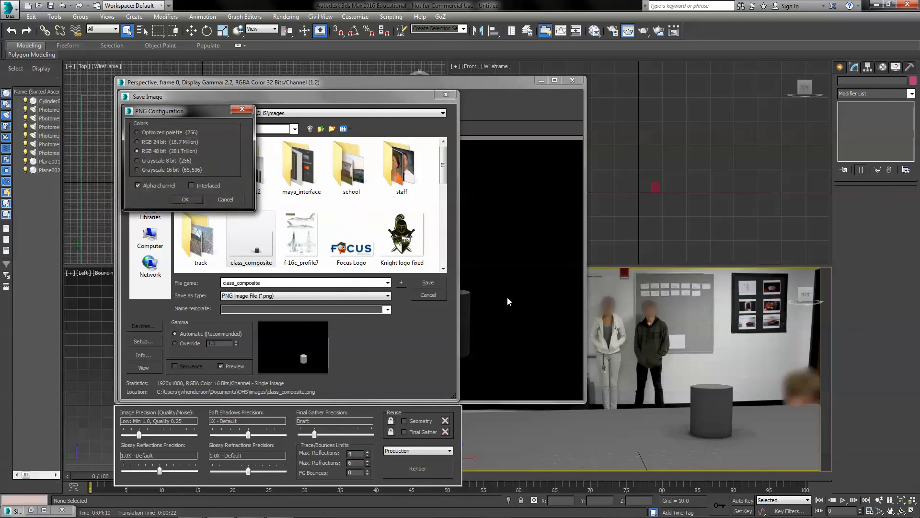
click(186, 199)
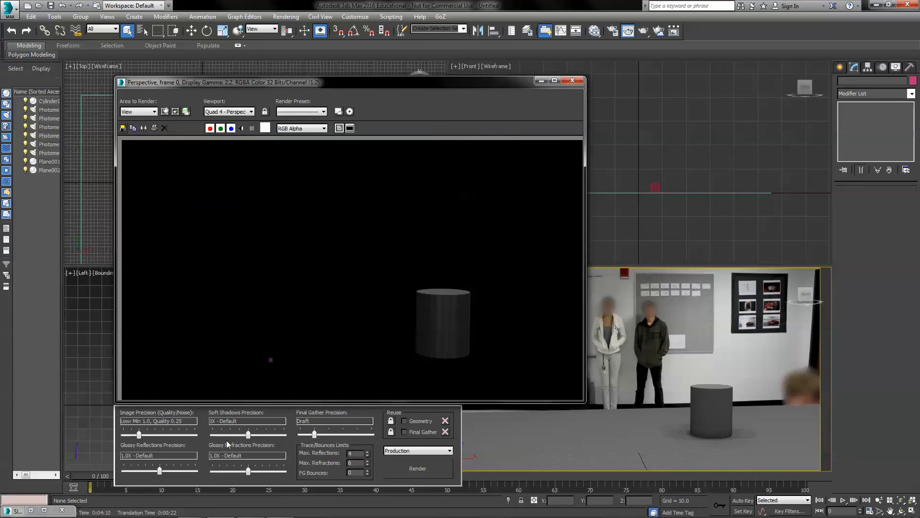
Switch to Photoshop and place class_composite as a new layer over the class_blur photo
mouse_move(213, 512)
click(250, 508)
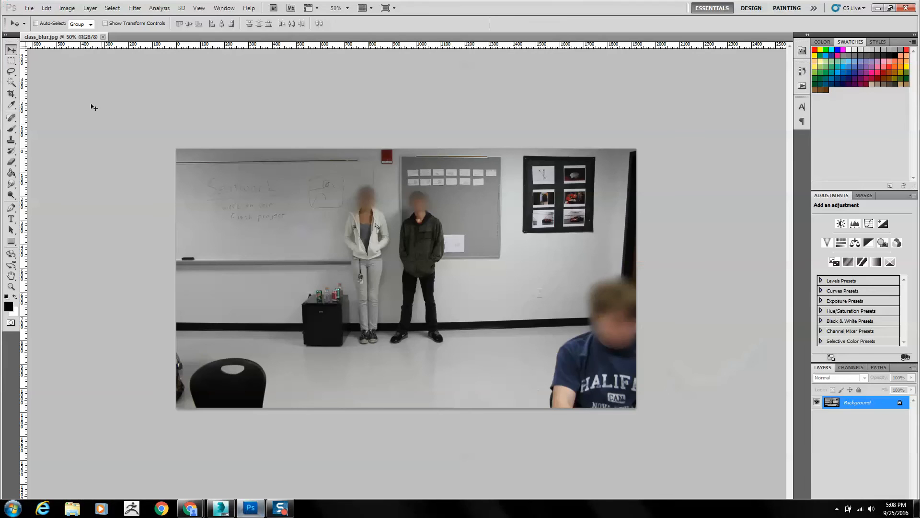
click(30, 8)
click(62, 194)
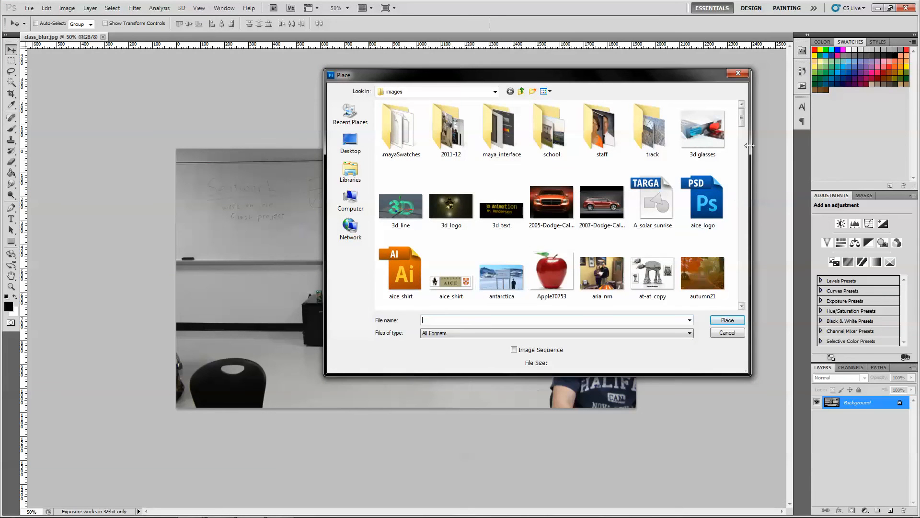
drag(742, 121, 742, 142)
click(508, 257)
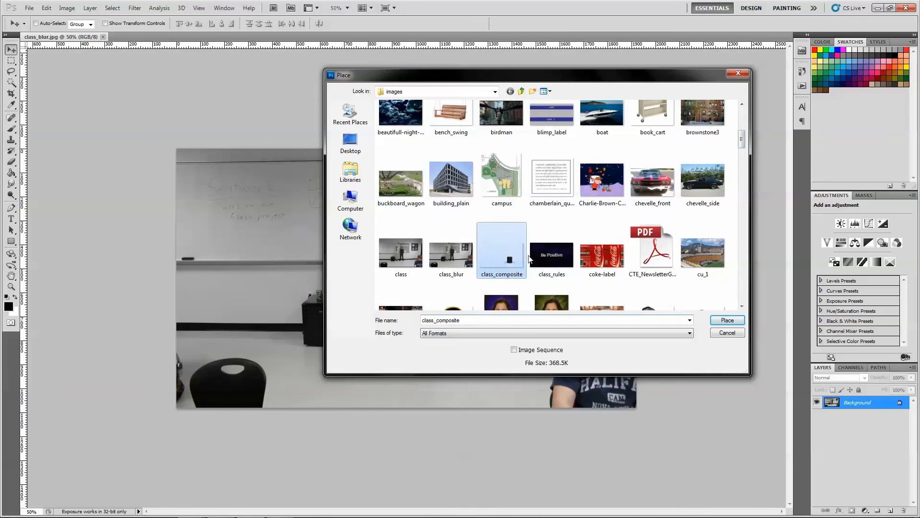
click(726, 319)
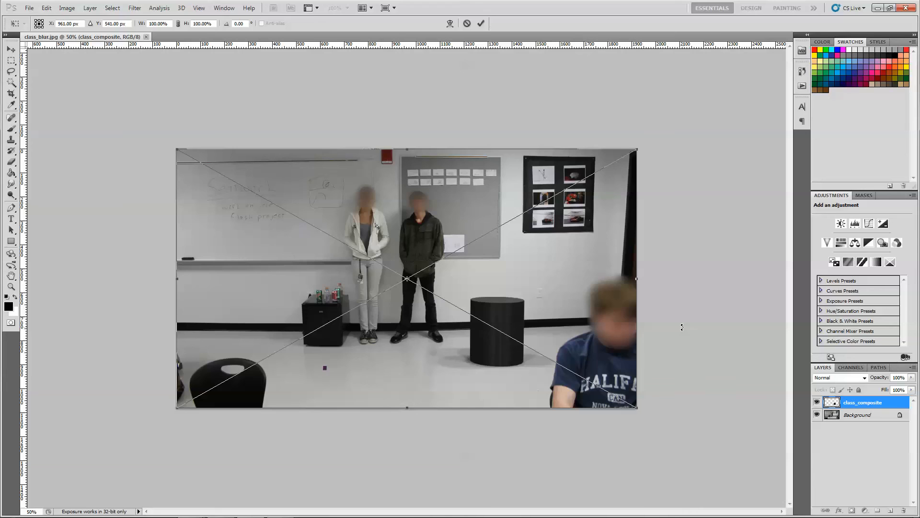
key(Return)
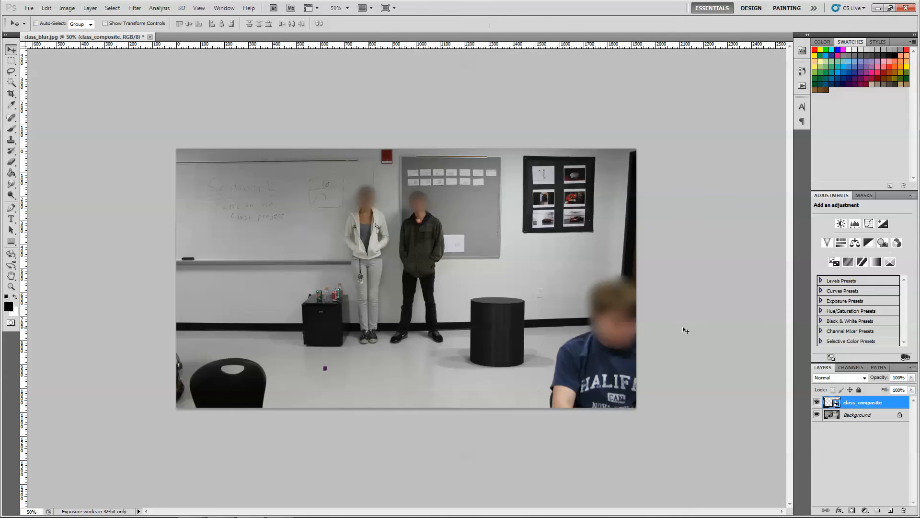